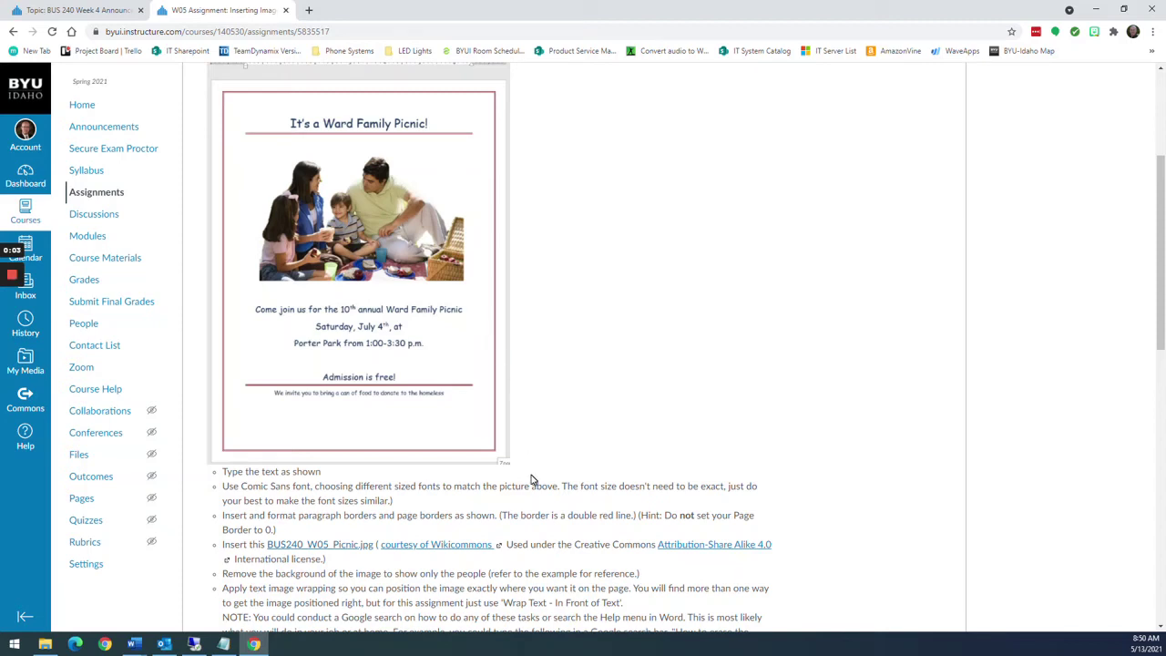
- Review the assignment, highlighting the Comic Sans, background-removal and text-wrapping requirements
{"action": "scroll", "coordinate": [518, 465], "scroll_direction": "up", "scroll_amount": 1}
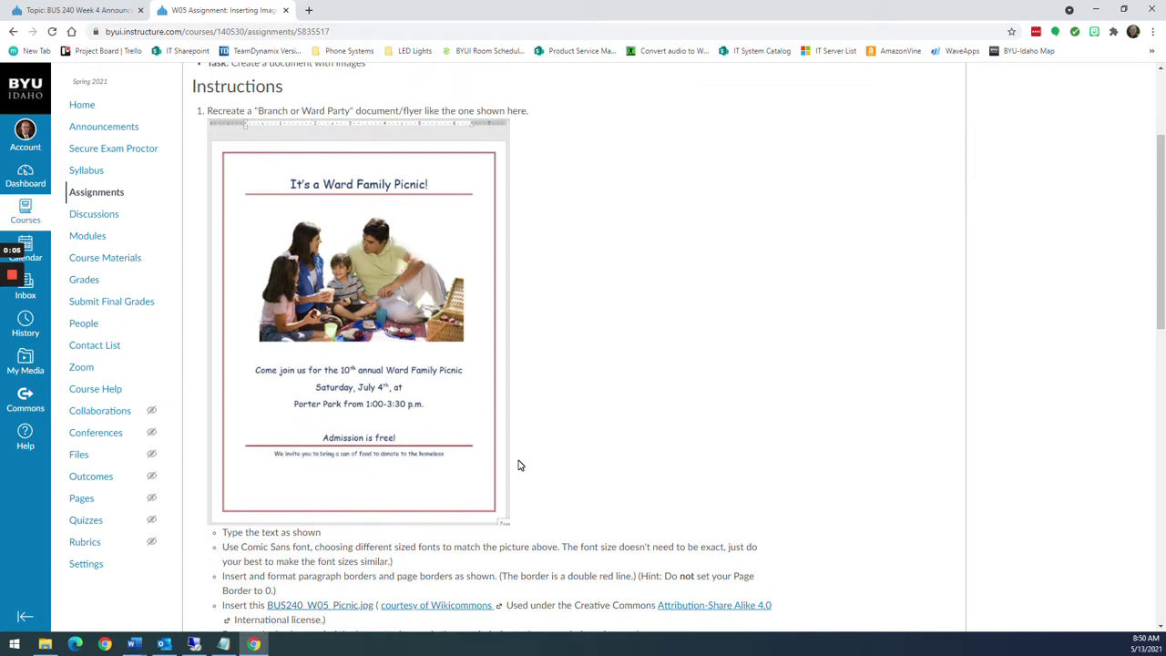
{"action": "scroll", "coordinate": [518, 465], "scroll_direction": "up", "scroll_amount": 1}
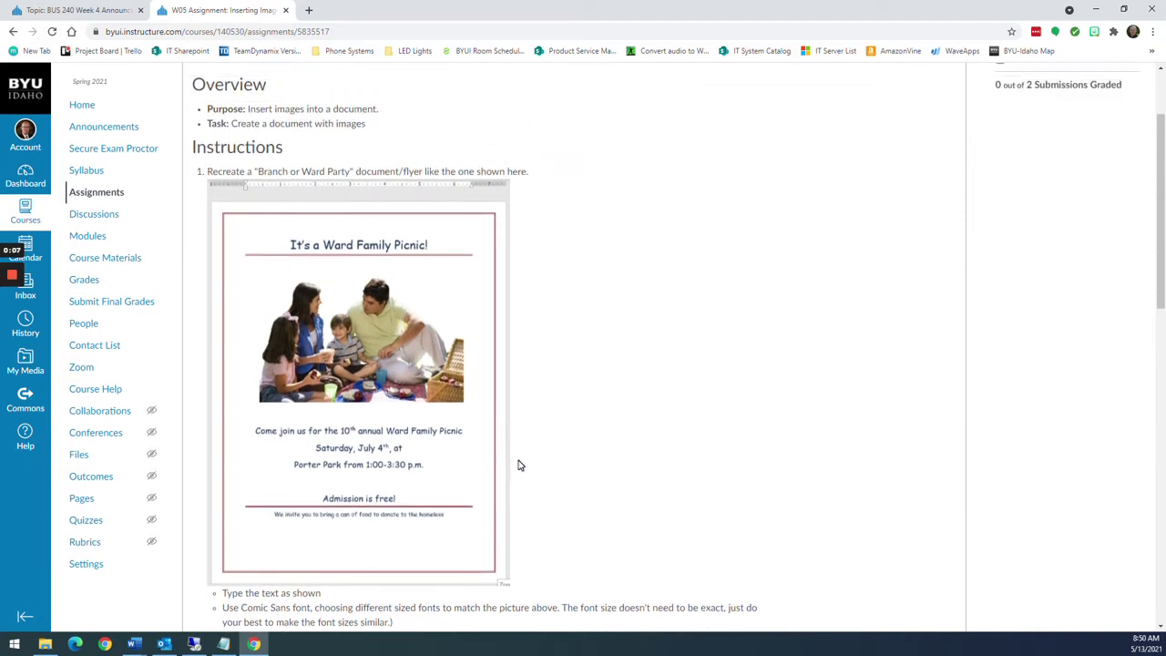
{"action": "scroll", "coordinate": [518, 466], "scroll_direction": "up", "scroll_amount": 1}
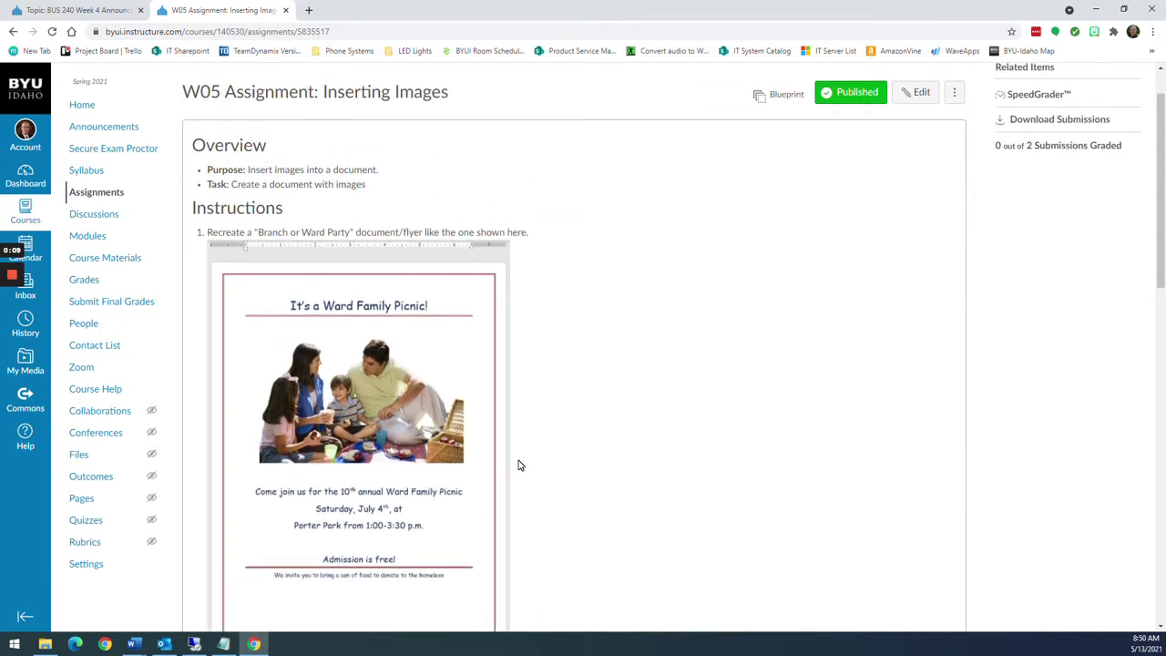
{"action": "scroll", "coordinate": [518, 465], "scroll_direction": "down", "scroll_amount": 1}
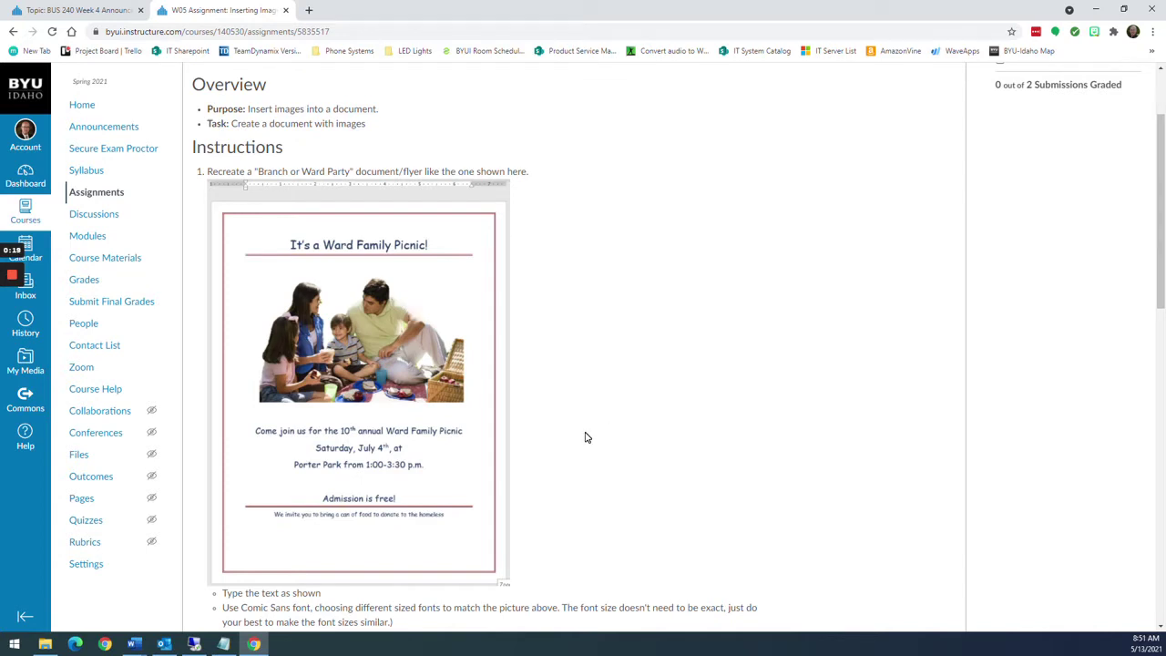
{"action": "scroll", "coordinate": [585, 438], "scroll_direction": "down", "scroll_amount": 3}
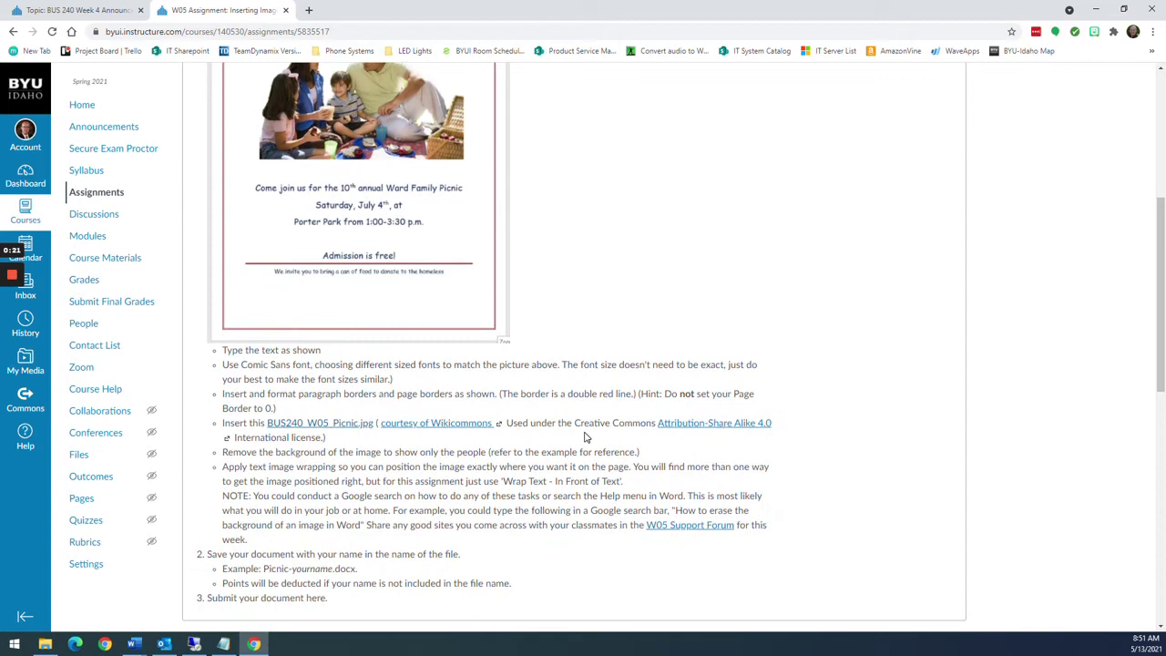
{"action": "scroll", "coordinate": [585, 437], "scroll_direction": "down", "scroll_amount": 2}
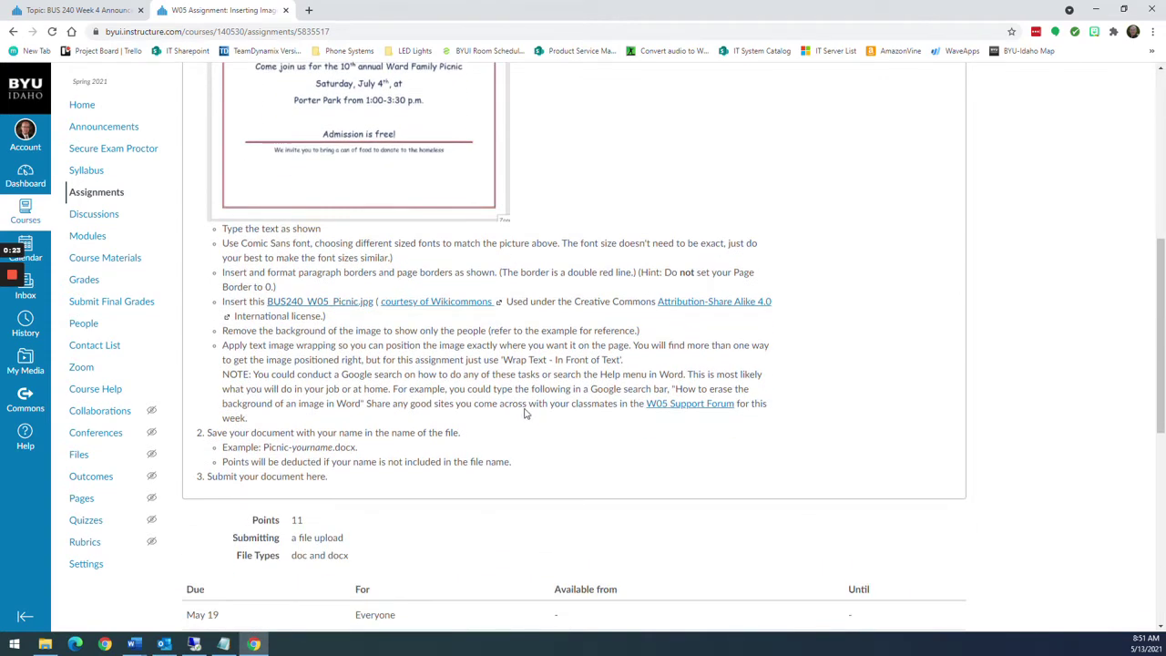
{"action": "scroll", "coordinate": [282, 273], "scroll_direction": "up", "scroll_amount": 2}
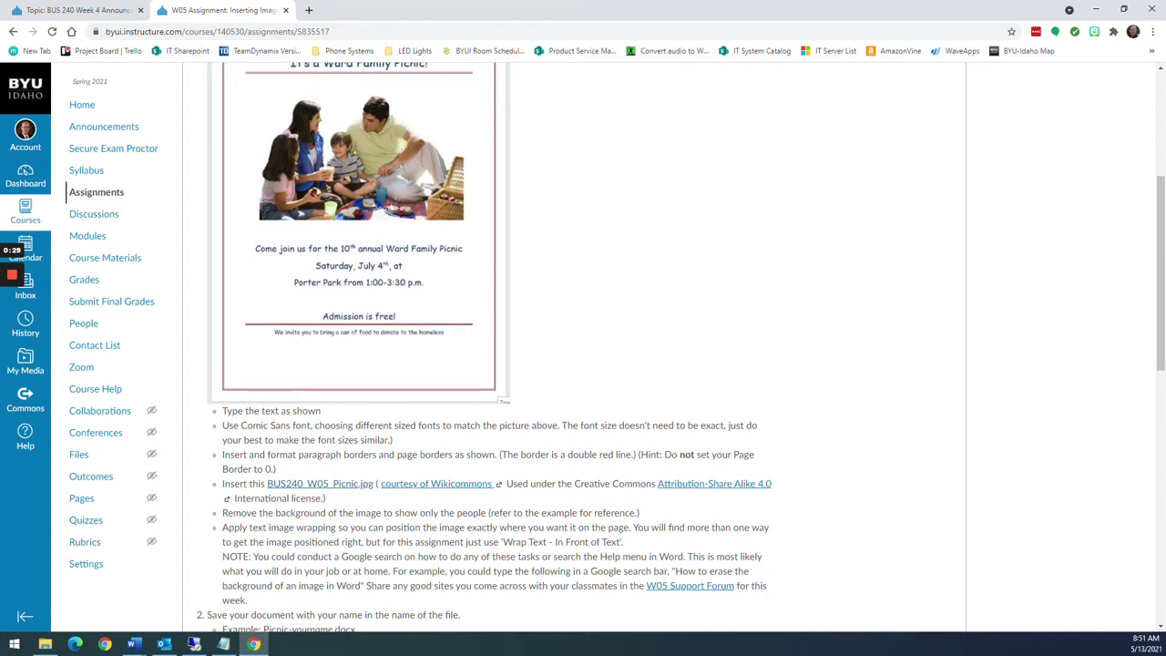
{"action": "left_click_drag", "start_coordinate": [241, 425], "coordinate": [311, 426]}
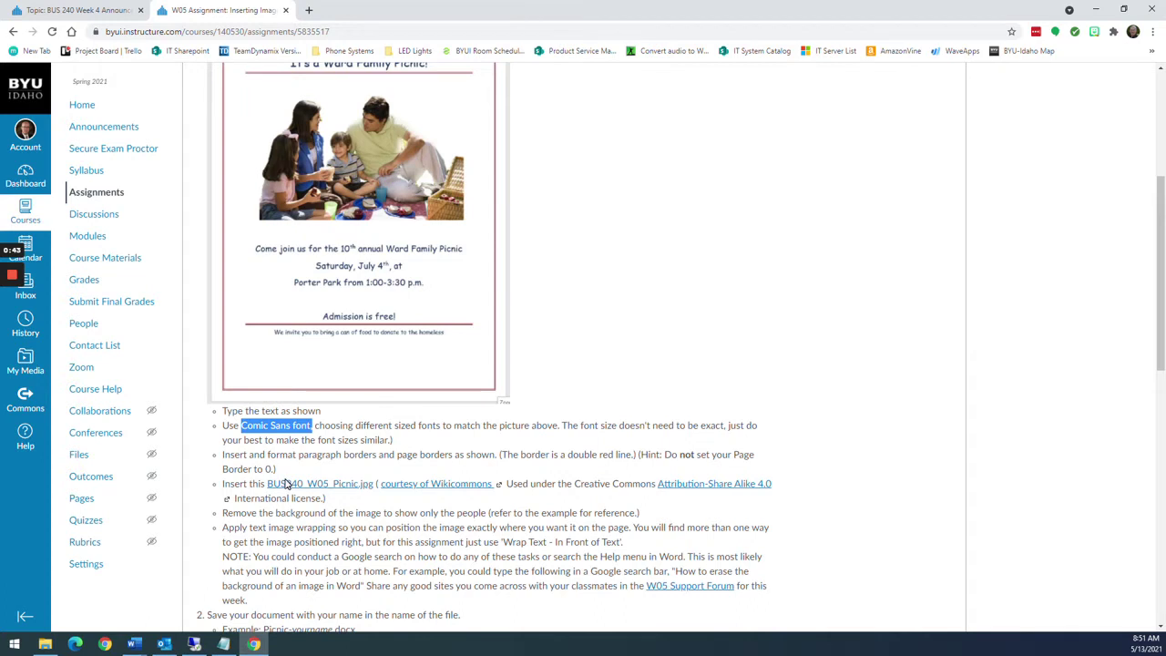
{"action": "left_click_drag", "start_coordinate": [262, 513], "coordinate": [356, 513]}
{"action": "left_click_drag", "start_coordinate": [259, 528], "coordinate": [406, 527]}
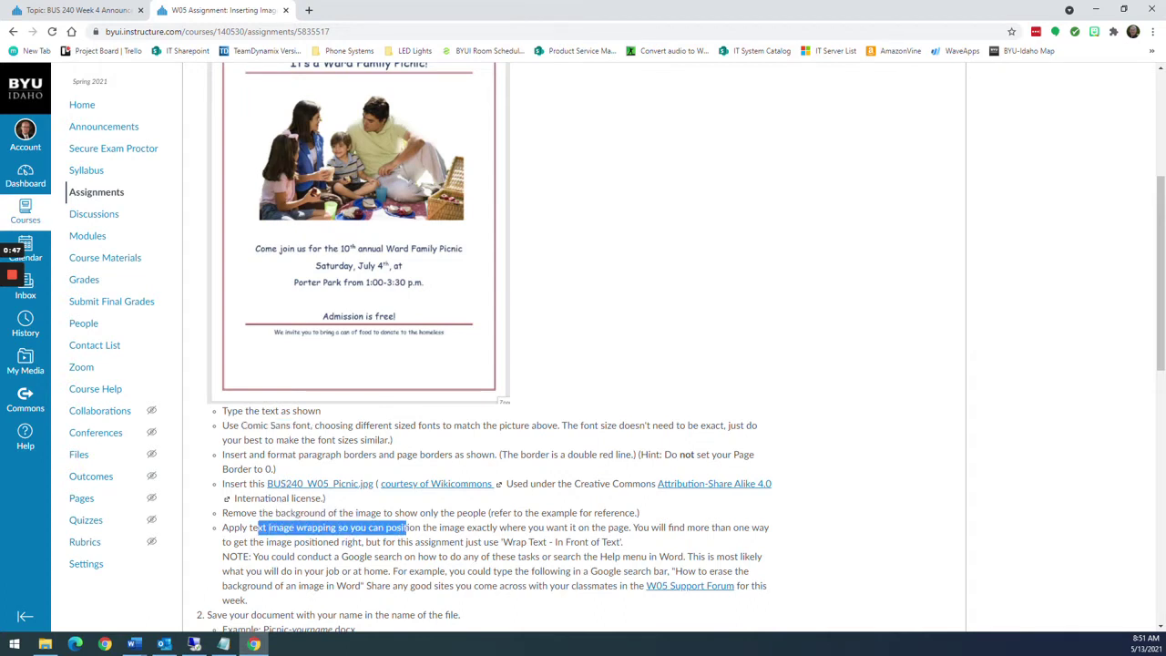
{"action": "scroll", "coordinate": [414, 529], "scroll_direction": "up", "scroll_amount": 2}
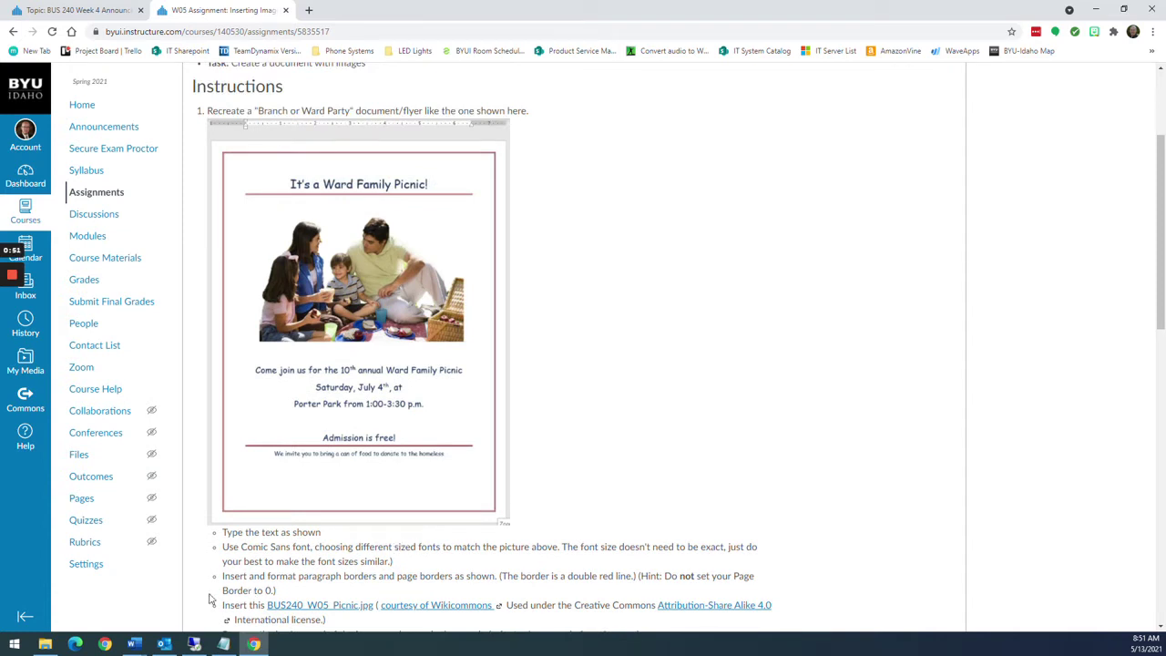
- View the Week 5 Picnic Finished flyer in Word
{"action": "left_click", "coordinate": [143, 644]}
{"action": "left_click", "coordinate": [186, 612]}
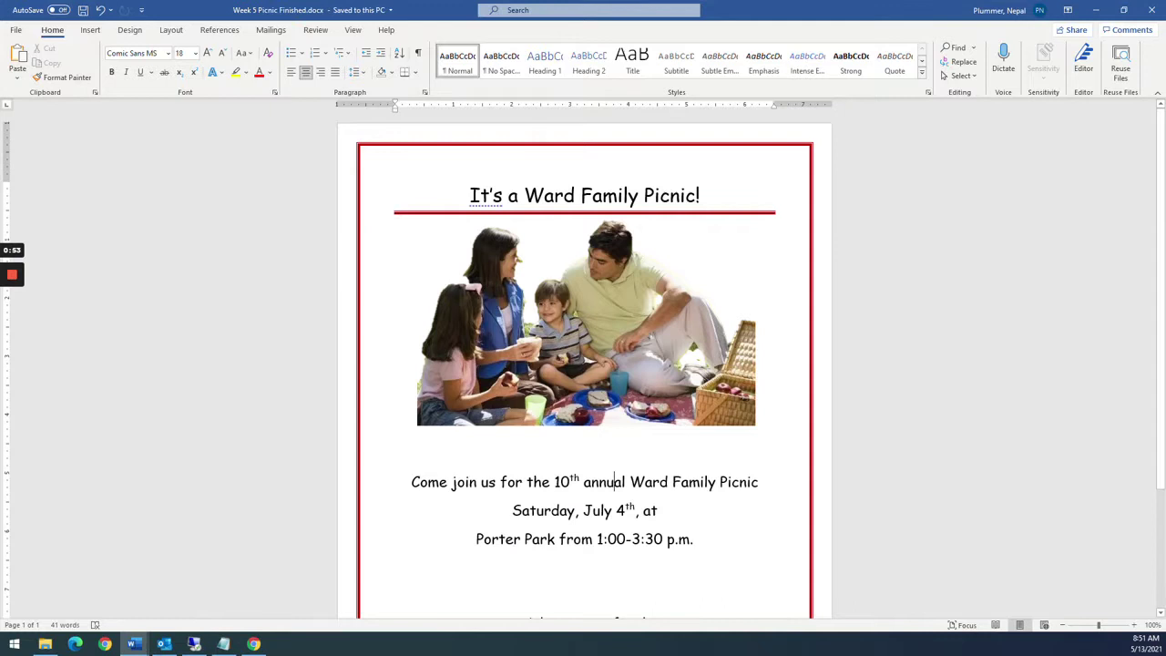
{"action": "scroll", "coordinate": [584, 364], "scroll_direction": "down", "scroll_amount": 3}
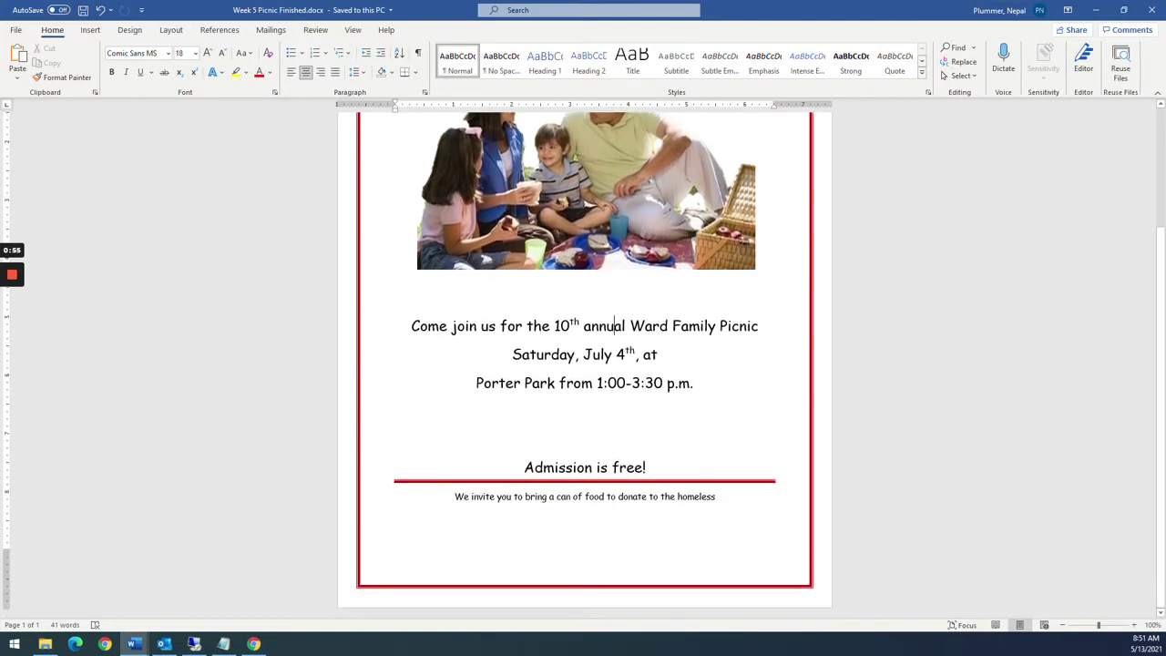
{"action": "scroll", "coordinate": [583, 364], "scroll_direction": "up", "scroll_amount": 3}
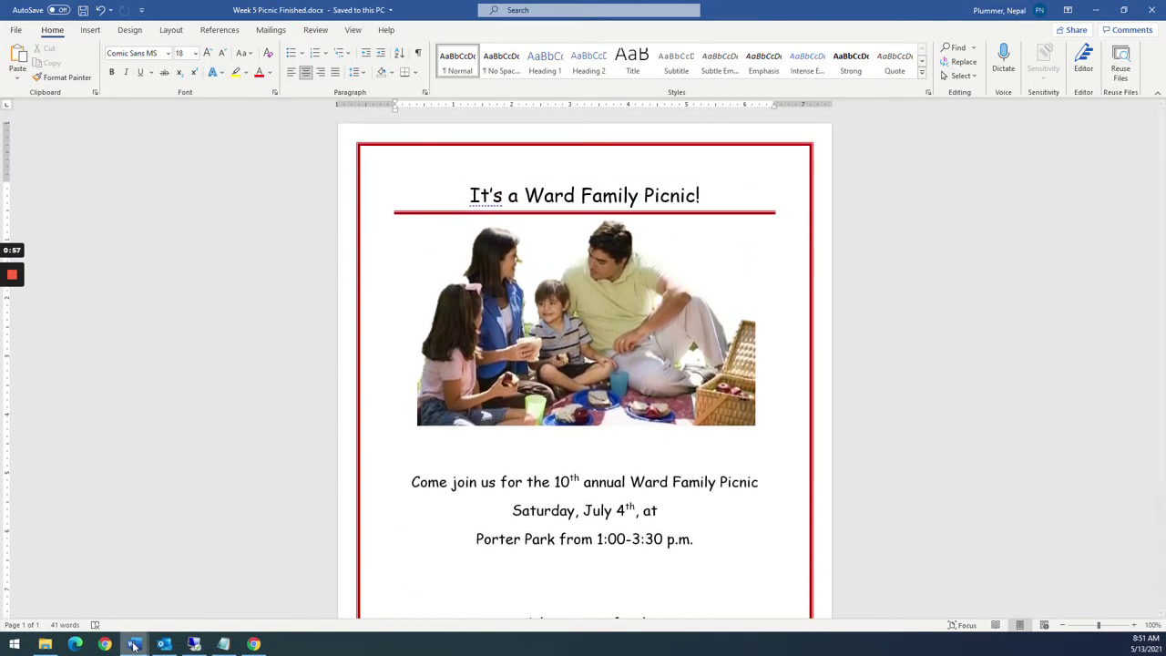
- Switch to the Week 5 Picnic Text Base document and try selecting its text
{"action": "mouse_move", "coordinate": [134, 644]}
{"action": "left_click", "coordinate": [429, 599]}
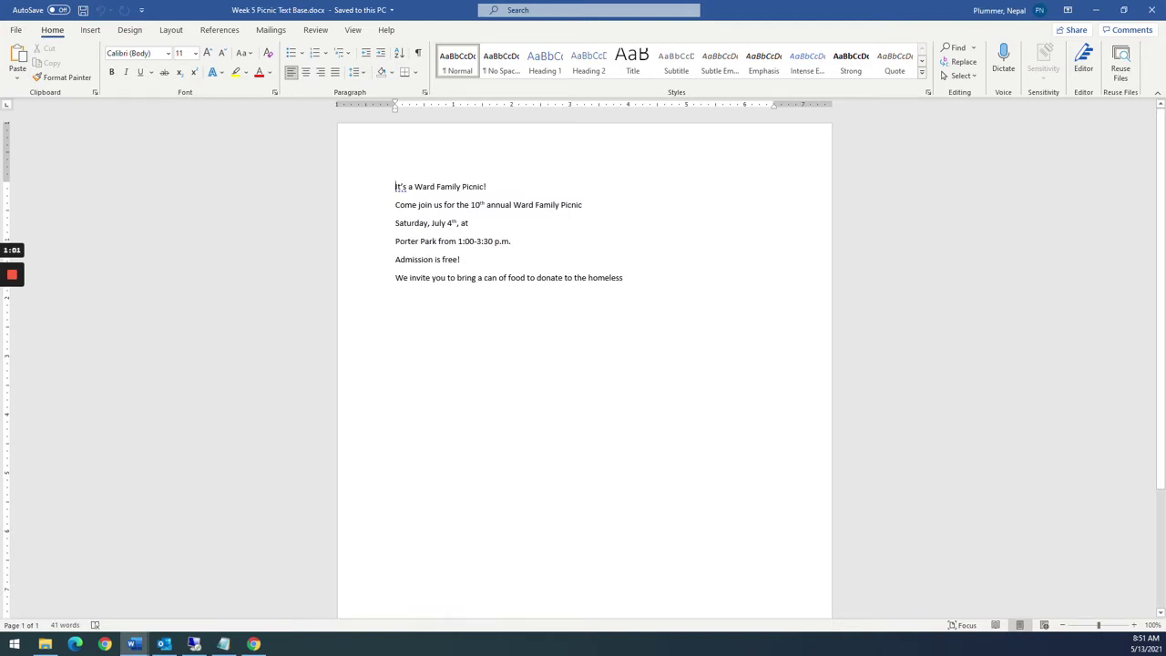
{"action": "key", "text": "shift+Down"}
{"action": "key", "text": "shift+Down"}
{"action": "key", "text": "shift+Down"}
{"action": "key", "text": "shift+Down"}
{"action": "key", "text": "shift+Down"}
{"action": "key", "text": "shift+Down"}
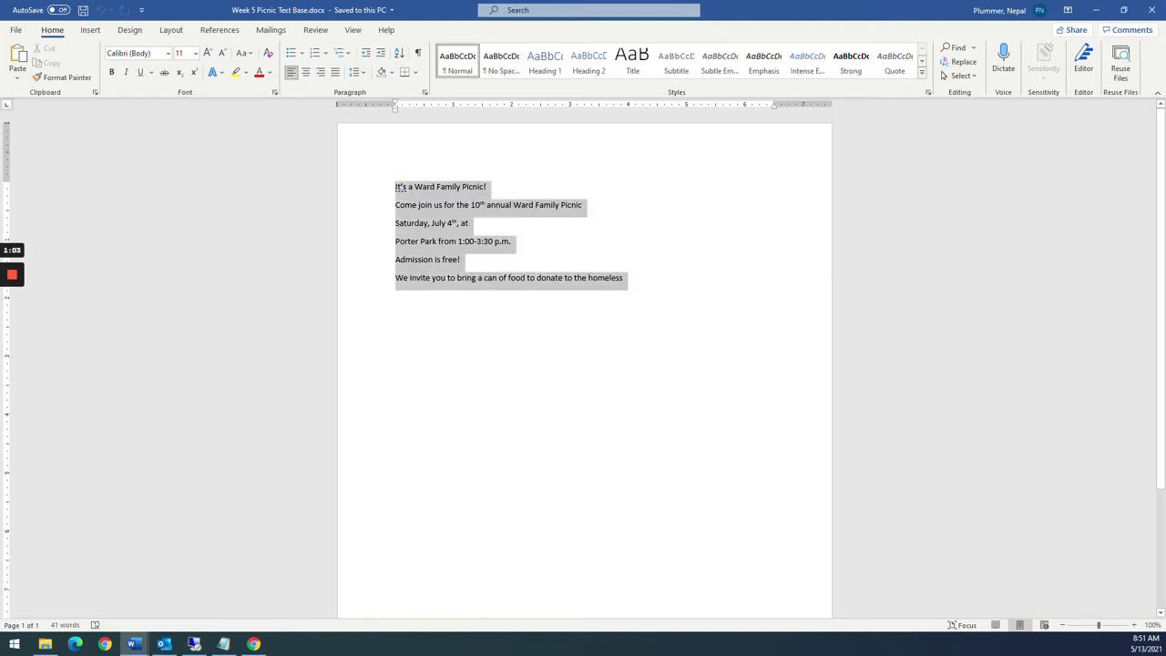
{"action": "left_click", "coordinate": [538, 264]}
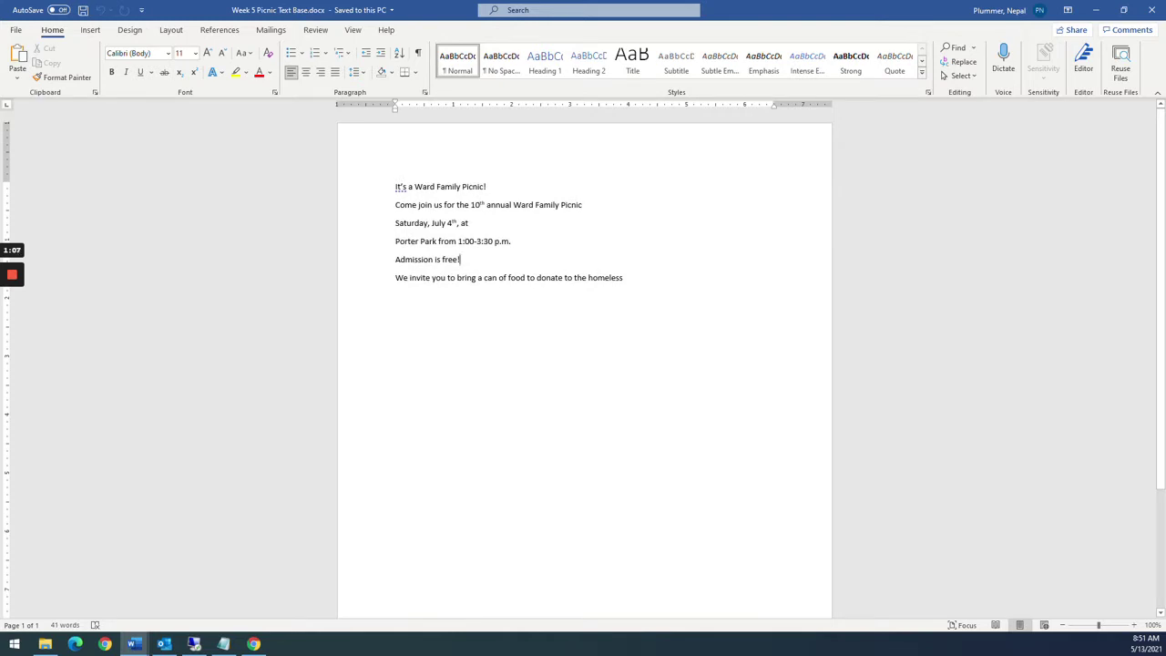
- Compare the finished flyer again, then return to the plain text document
{"action": "key", "text": "alt+Tab"}
{"action": "scroll", "coordinate": [624, 395], "scroll_direction": "down", "scroll_amount": 2}
{"action": "scroll", "coordinate": [625, 394], "scroll_direction": "up", "scroll_amount": 2}
{"action": "scroll", "coordinate": [625, 394], "scroll_direction": "down", "scroll_amount": 2}
{"action": "scroll", "coordinate": [624, 394], "scroll_direction": "down", "scroll_amount": 1}
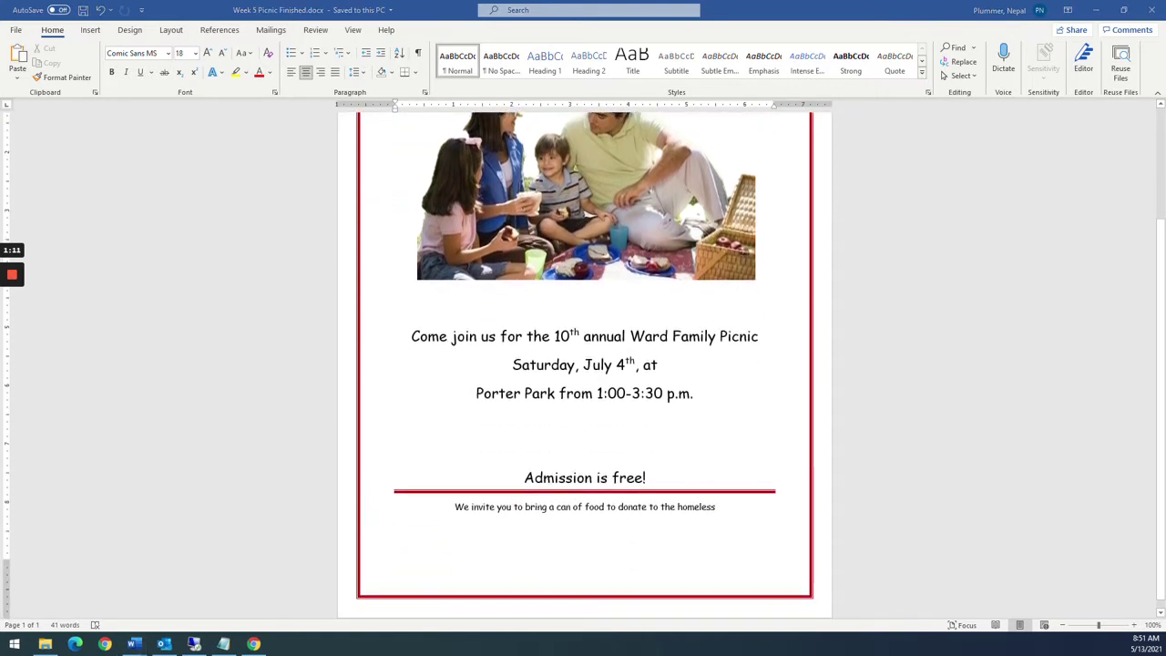
{"action": "key", "text": "alt+Tab"}
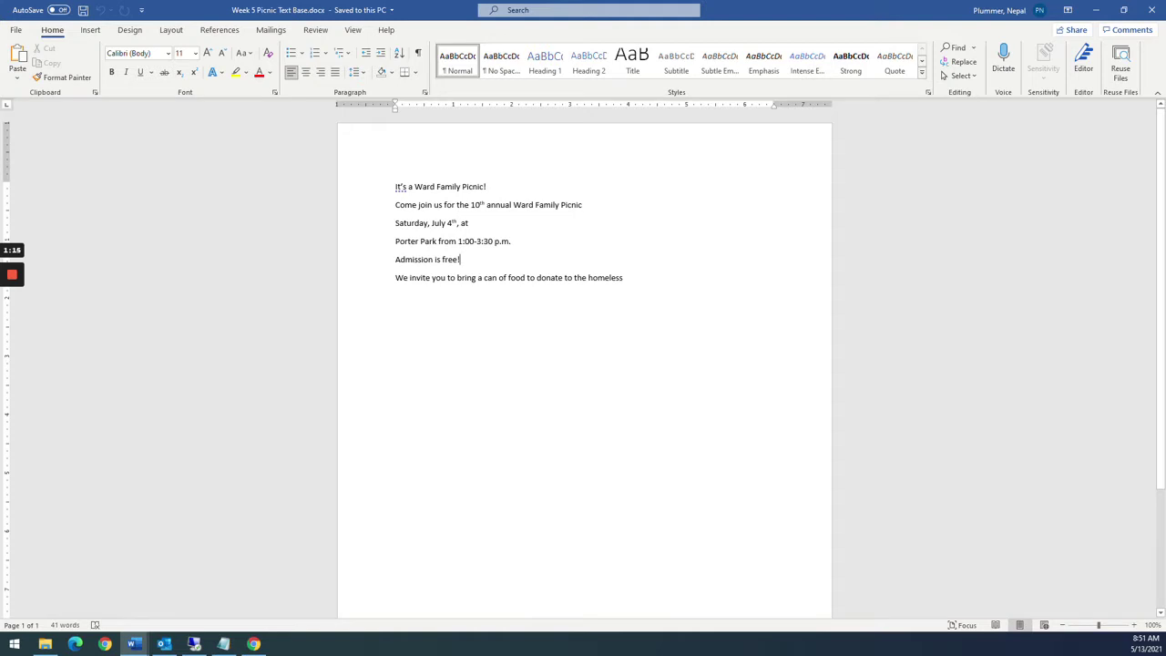
- Check the assignment page, then select all text in Week 5 Picnic Text Base
{"action": "key", "text": "ctrl+a"}
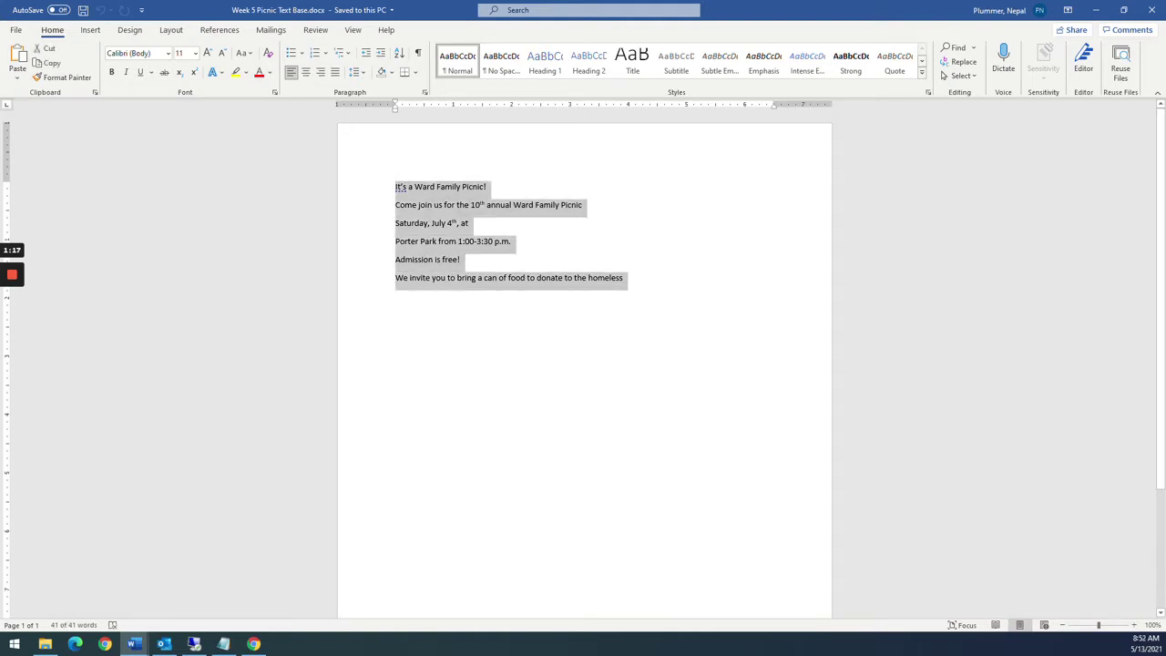
{"action": "left_click", "coordinate": [467, 288]}
{"action": "key", "text": "alt+Tab"}
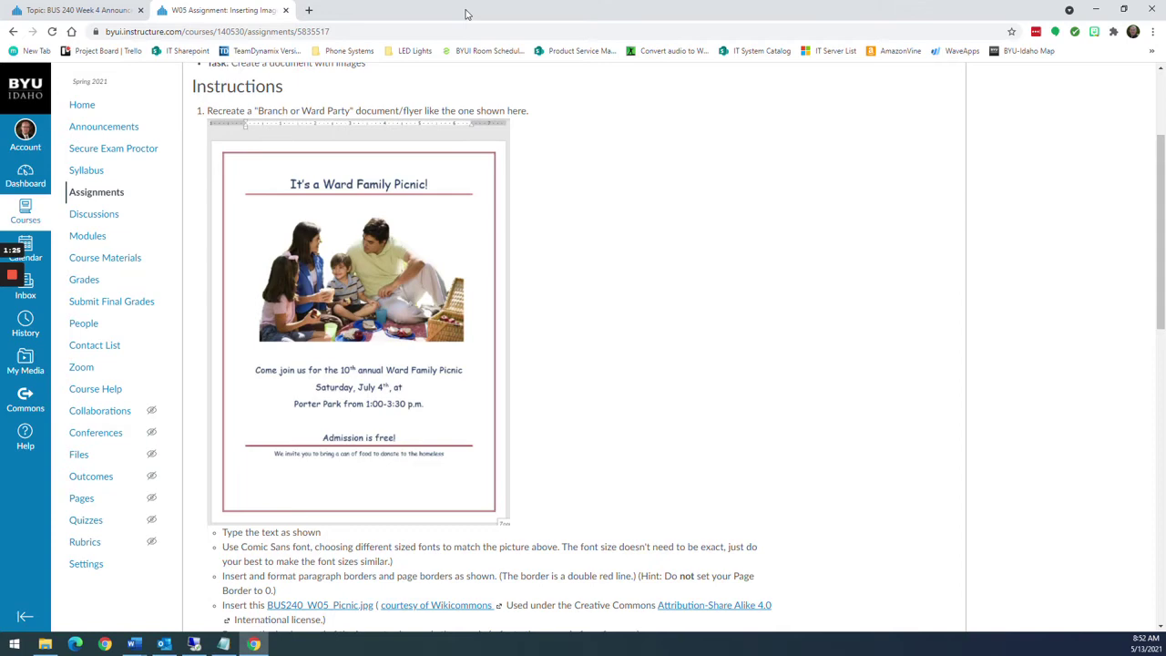
{"action": "key", "text": "alt+Tab"}
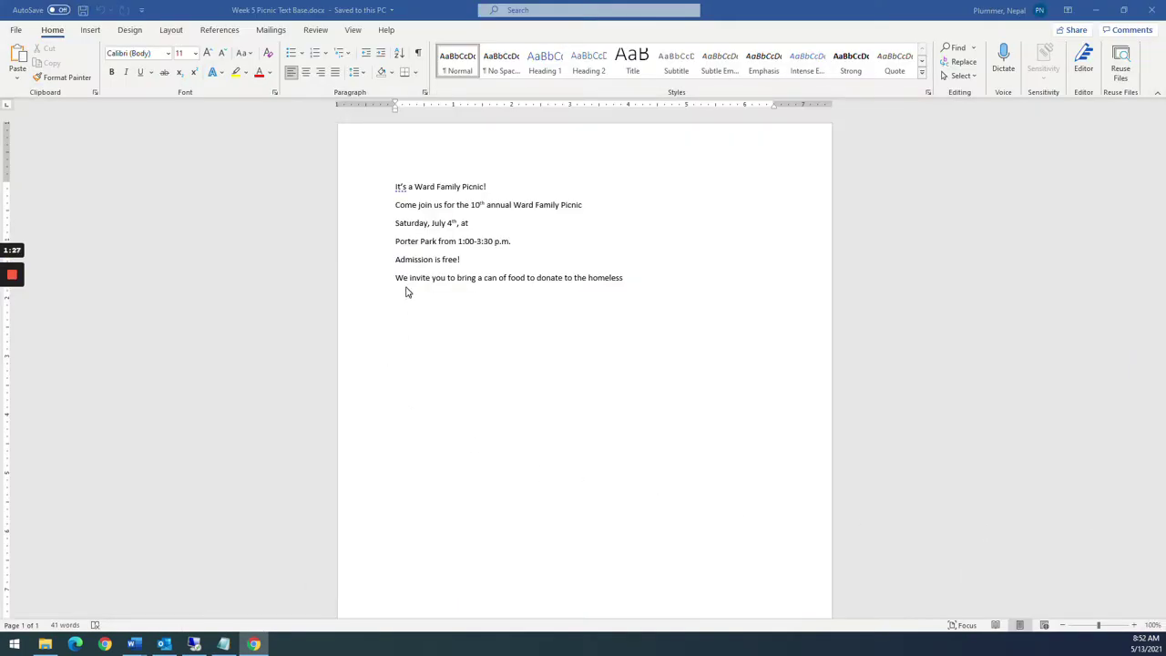
{"action": "left_click", "coordinate": [461, 277]}
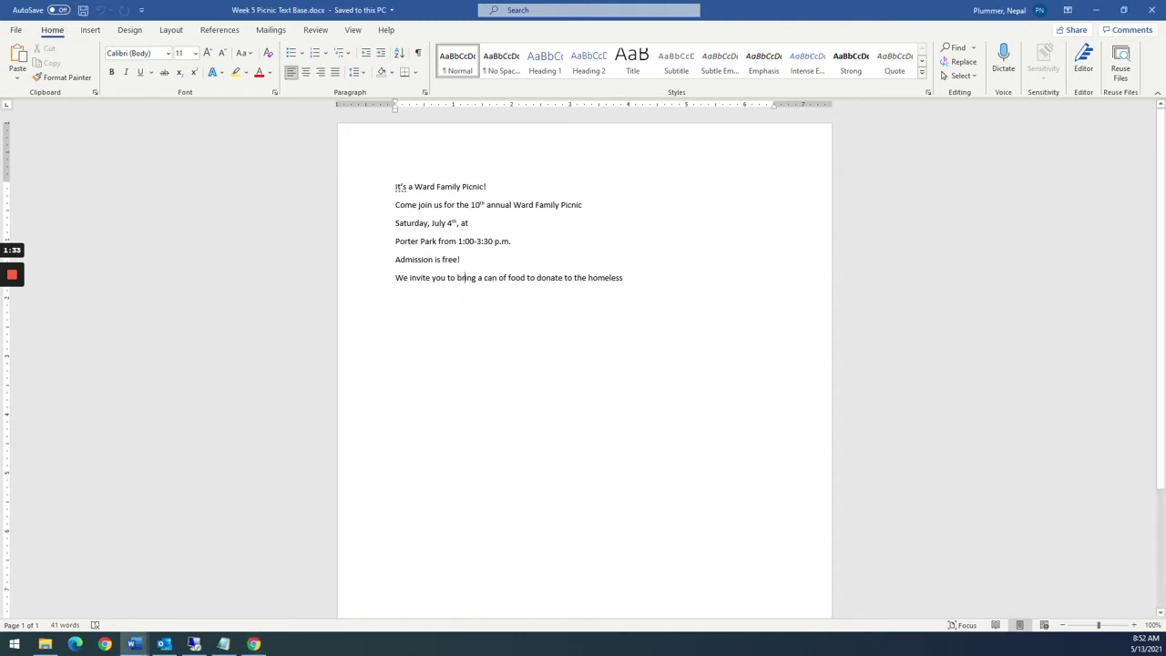
{"action": "key", "text": "ctrl+a"}
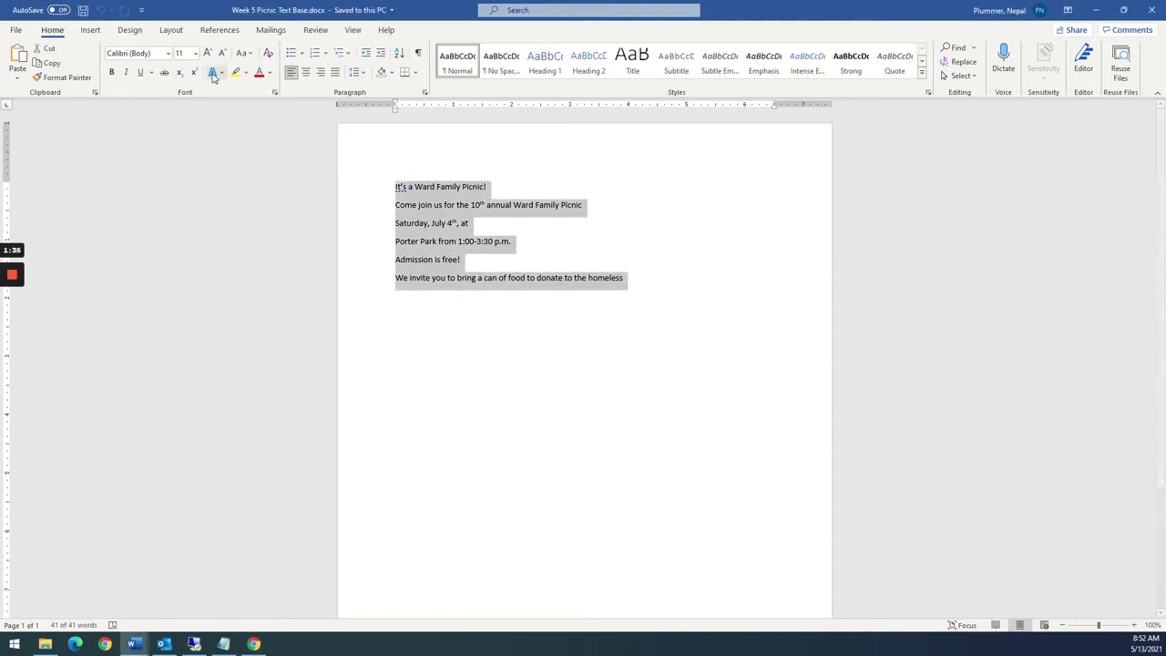
- Apply Comic Sans MS to all the flyer text
{"action": "left_click", "coordinate": [168, 52]}
{"action": "scroll", "coordinate": [171, 175], "scroll_direction": "down", "scroll_amount": 15}
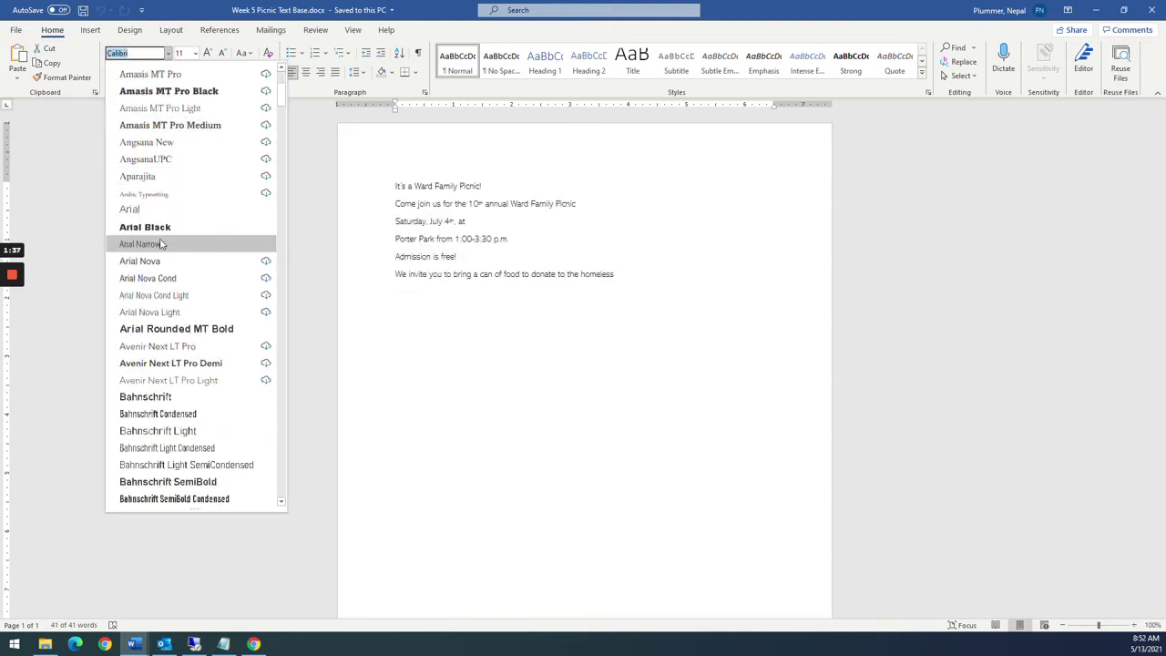
{"action": "scroll", "coordinate": [157, 246], "scroll_direction": "down", "scroll_amount": 6}
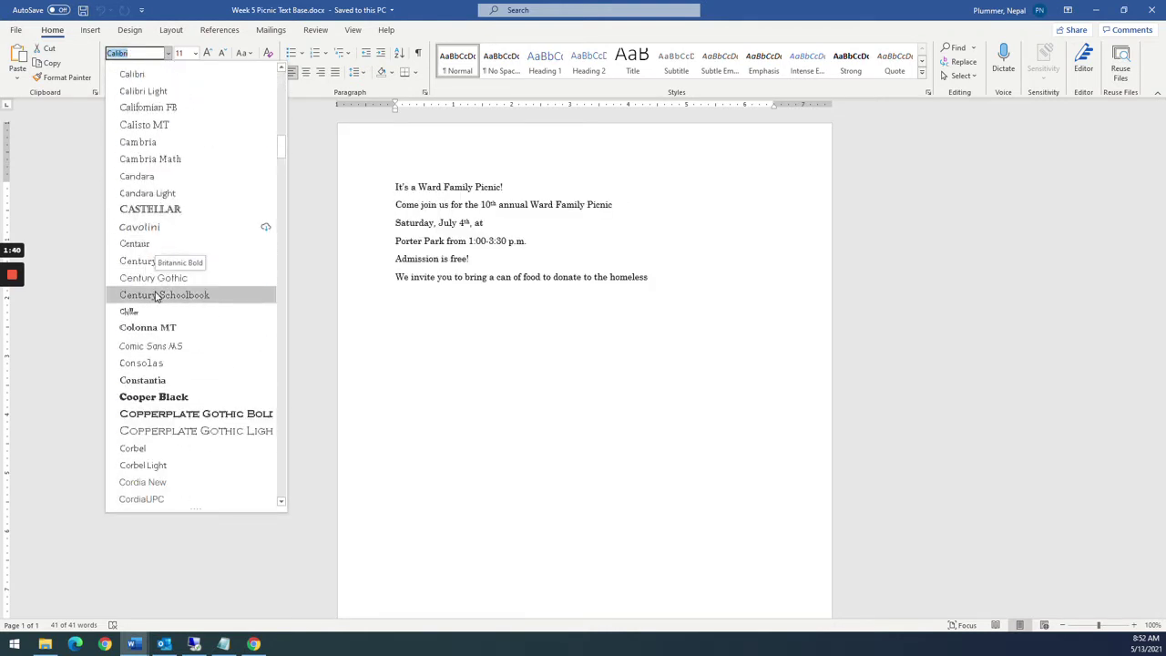
{"action": "left_click", "coordinate": [162, 347]}
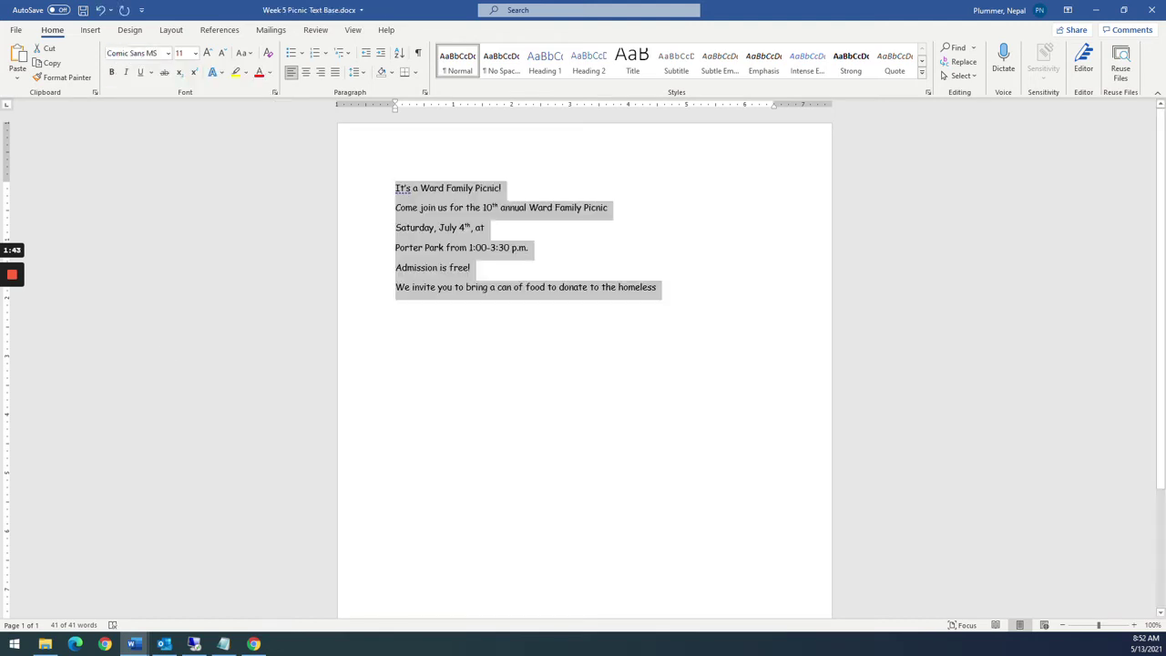
{"action": "left_click", "coordinate": [467, 287]}
- Make the title 26 pt and the lines from Come join us to Admission is free! 18 pt
{"action": "left_click_drag", "start_coordinate": [503, 187], "coordinate": [396, 187]}
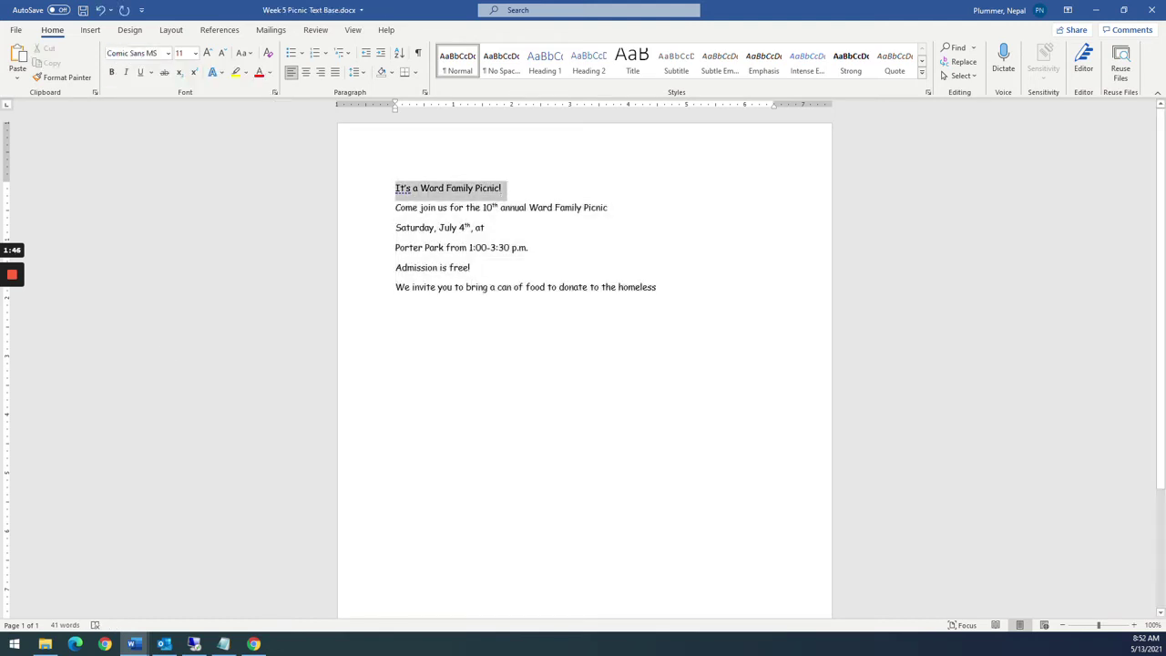
{"action": "left_click", "coordinate": [194, 53]}
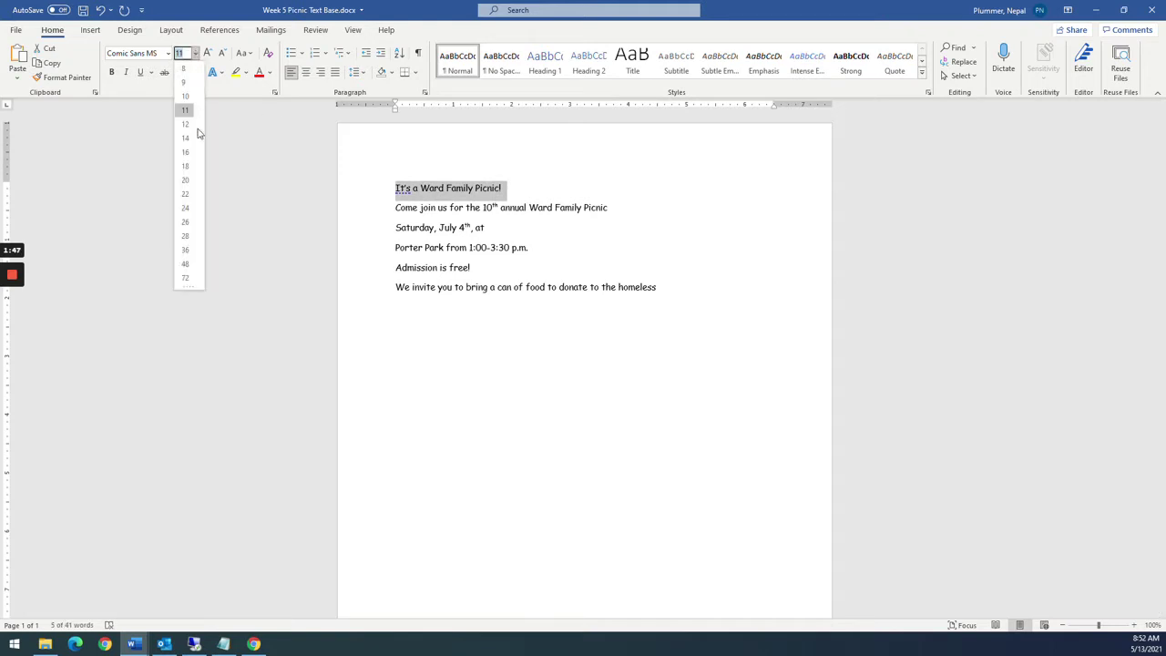
{"action": "left_click", "coordinate": [182, 225]}
{"action": "left_click_drag", "start_coordinate": [395, 226], "coordinate": [472, 286]}
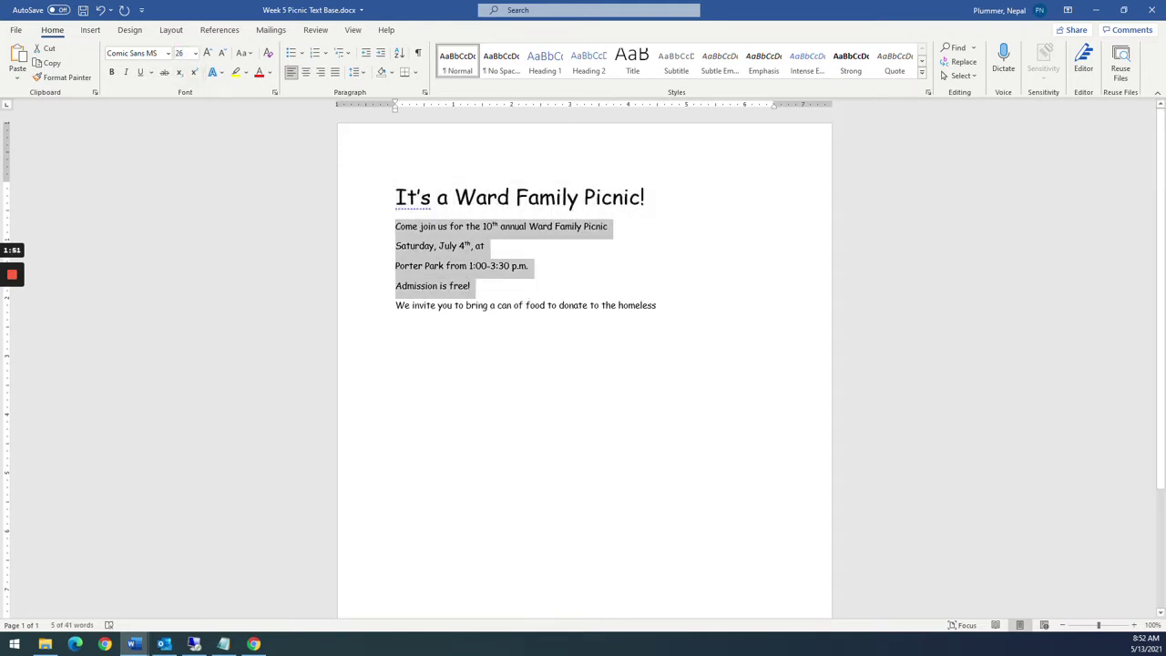
{"action": "left_click", "coordinate": [195, 53]}
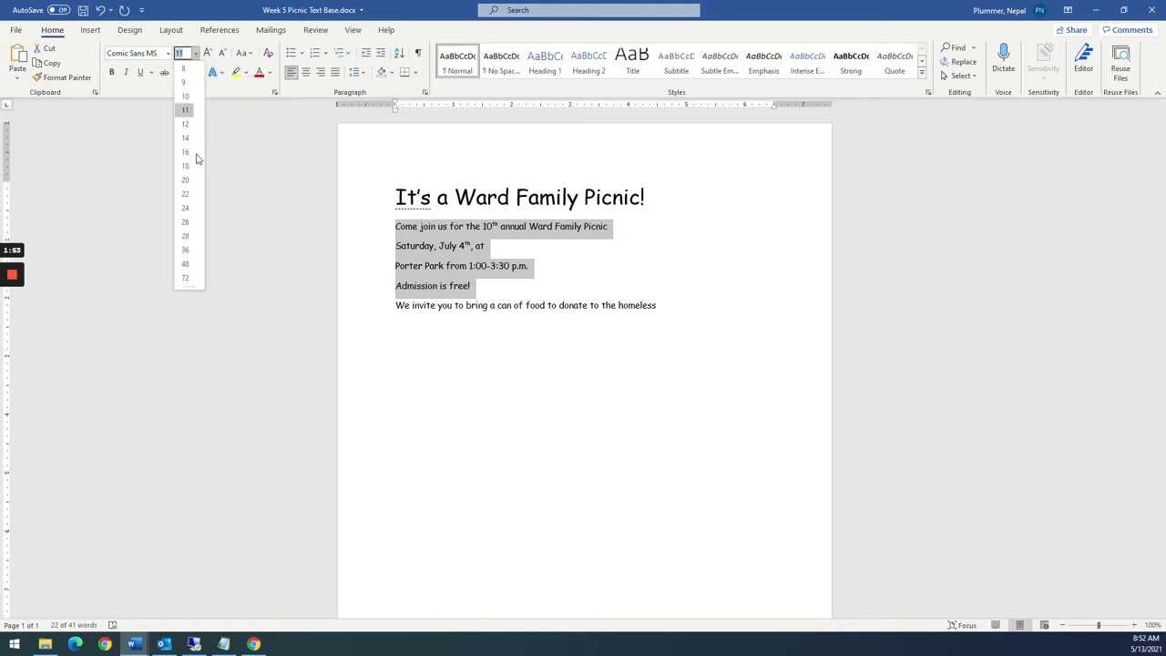
{"action": "left_click", "coordinate": [186, 166]}
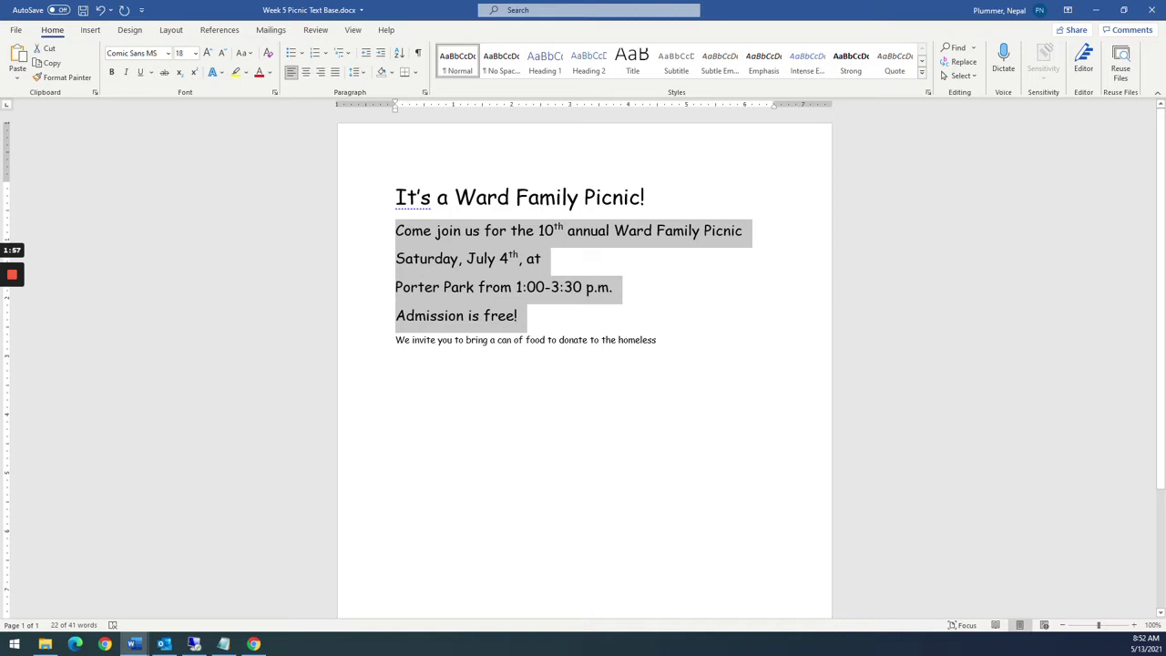
- Set the donation line to 12 pt
{"action": "left_click", "coordinate": [559, 339]}
{"action": "left_click_drag", "start_coordinate": [396, 340], "coordinate": [661, 340]}
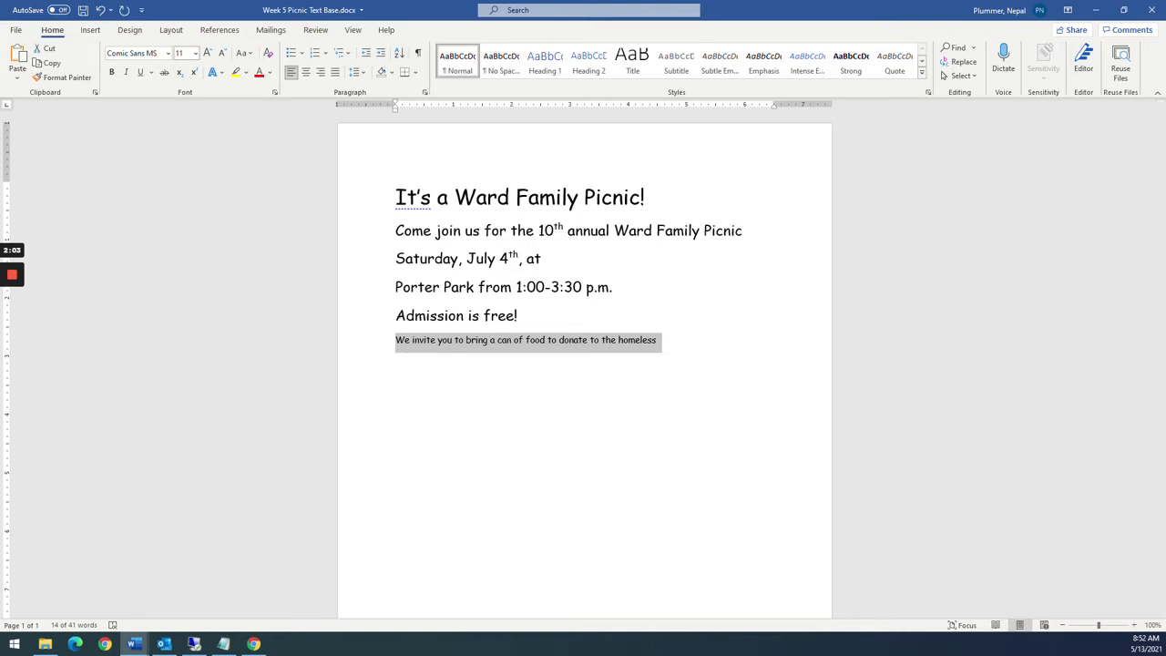
{"action": "left_click", "coordinate": [194, 53]}
{"action": "key", "text": "Escape"}
{"action": "left_click", "coordinate": [471, 286]}
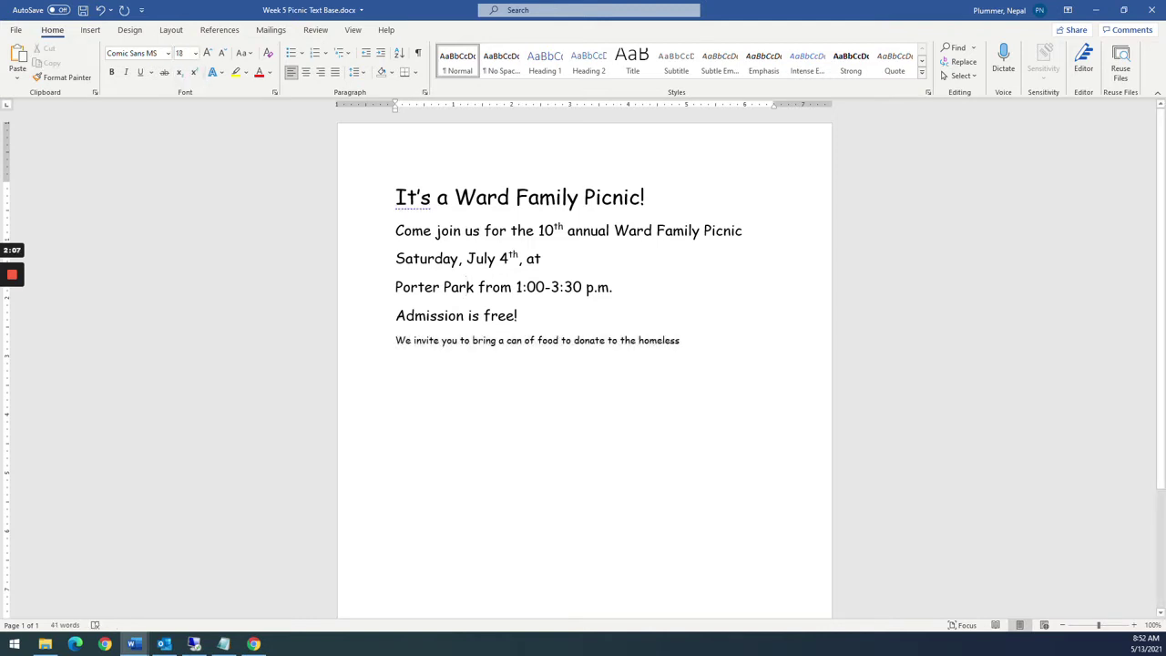
- Insert blank lines above Come join us and above the donation line
{"action": "left_click", "coordinate": [395, 231]}
{"action": "key", "text": "Return"}
{"action": "key", "text": "Down"}
{"action": "key", "text": "Down"}
{"action": "key", "text": "Down"}
{"action": "key", "text": "Down"}
{"action": "key", "text": "Return"}
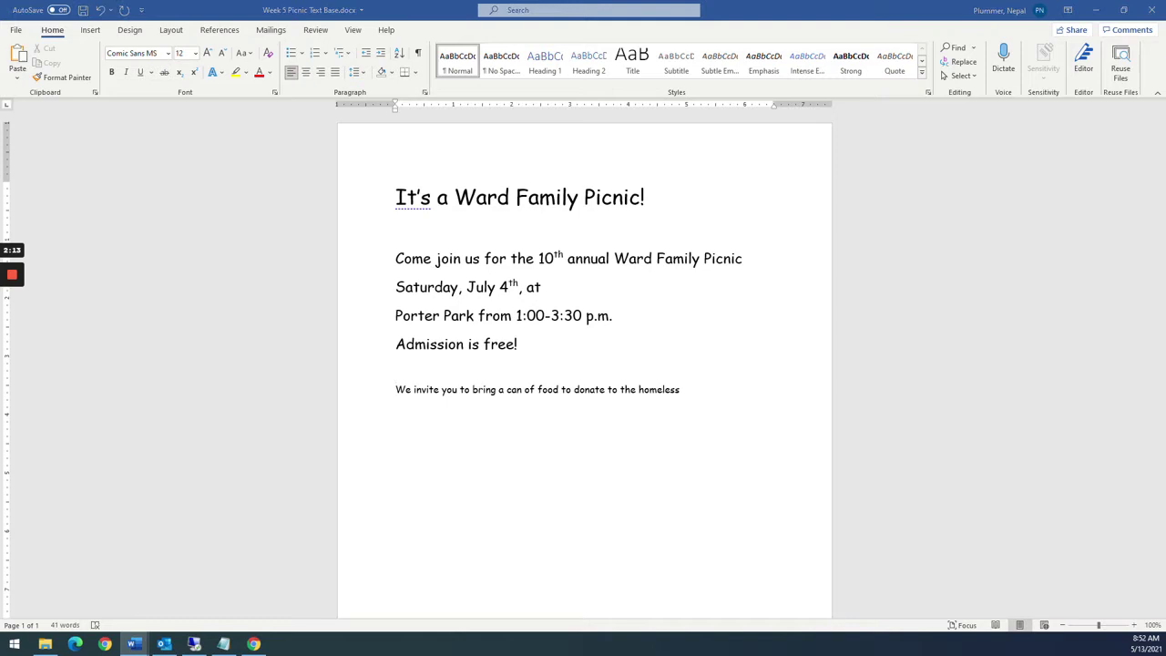
- Compare the layout with the finished flyer
{"action": "key", "text": "alt+Tab"}
{"action": "scroll", "coordinate": [583, 364], "scroll_direction": "up", "scroll_amount": 3}
{"action": "scroll", "coordinate": [583, 364], "scroll_direction": "down", "scroll_amount": 3}
{"action": "scroll", "coordinate": [583, 364], "scroll_direction": "up", "scroll_amount": 3}
{"action": "key", "text": "alt+Tab"}
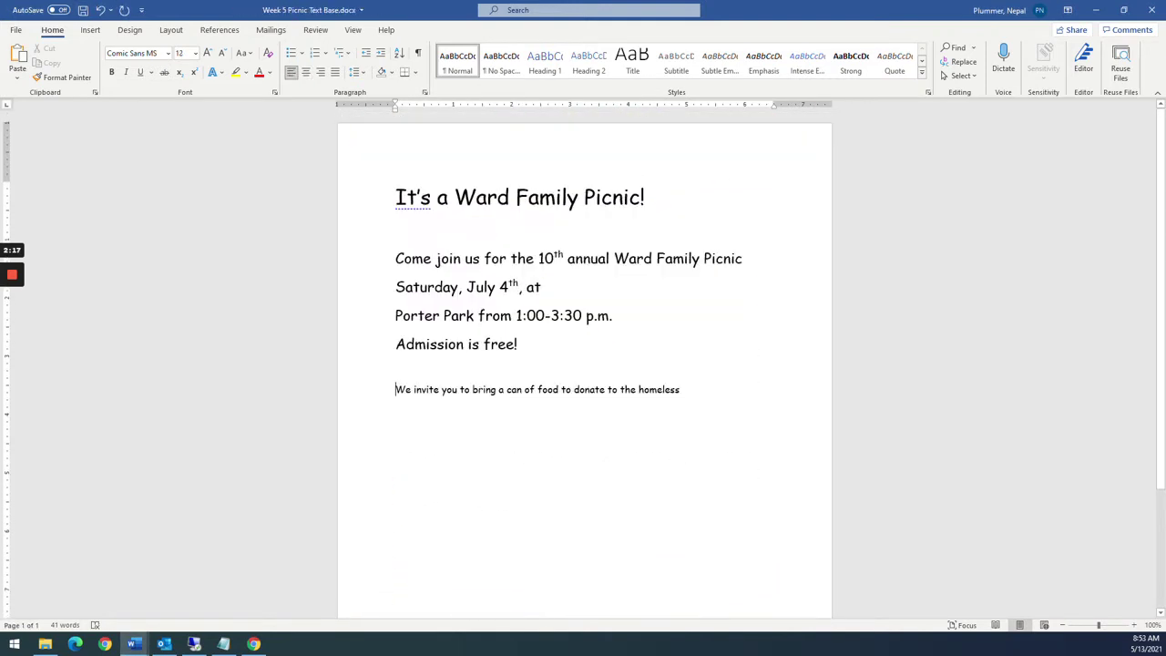
- Center every paragraph of the flyer
{"action": "left_click", "coordinate": [395, 197]}
{"action": "key", "text": "ctrl+a"}
{"action": "key", "text": "ctrl+e"}
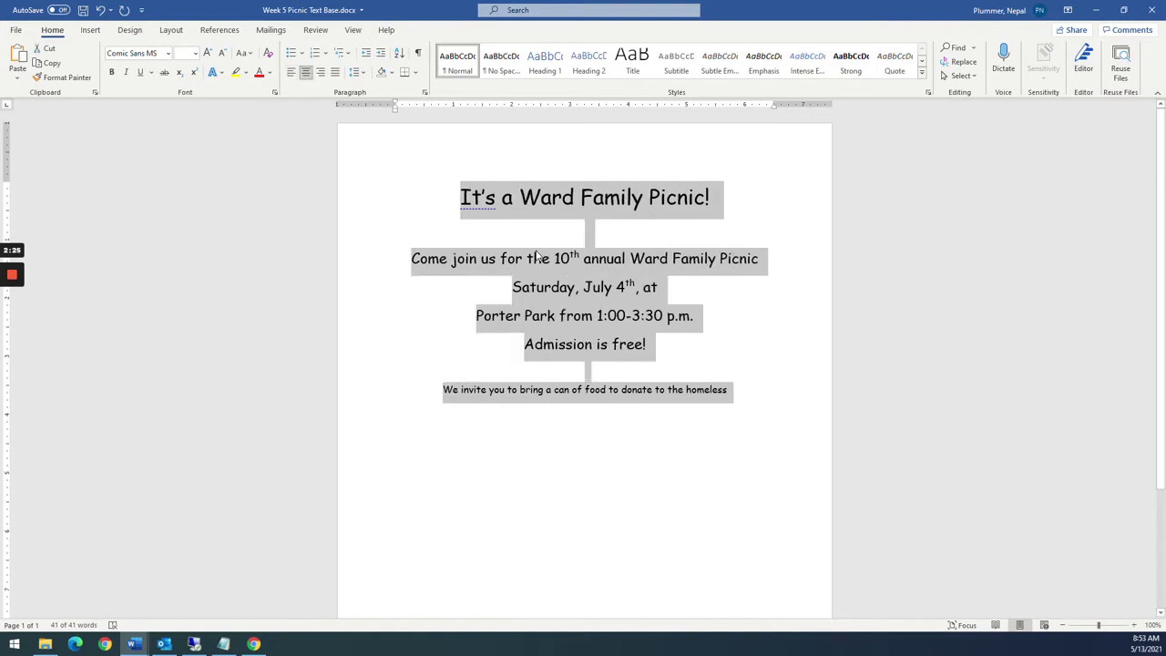
{"action": "left_click", "coordinate": [531, 258]}
- Recheck the finished flyer and return to the top of the draft
{"action": "key", "text": "alt+Tab"}
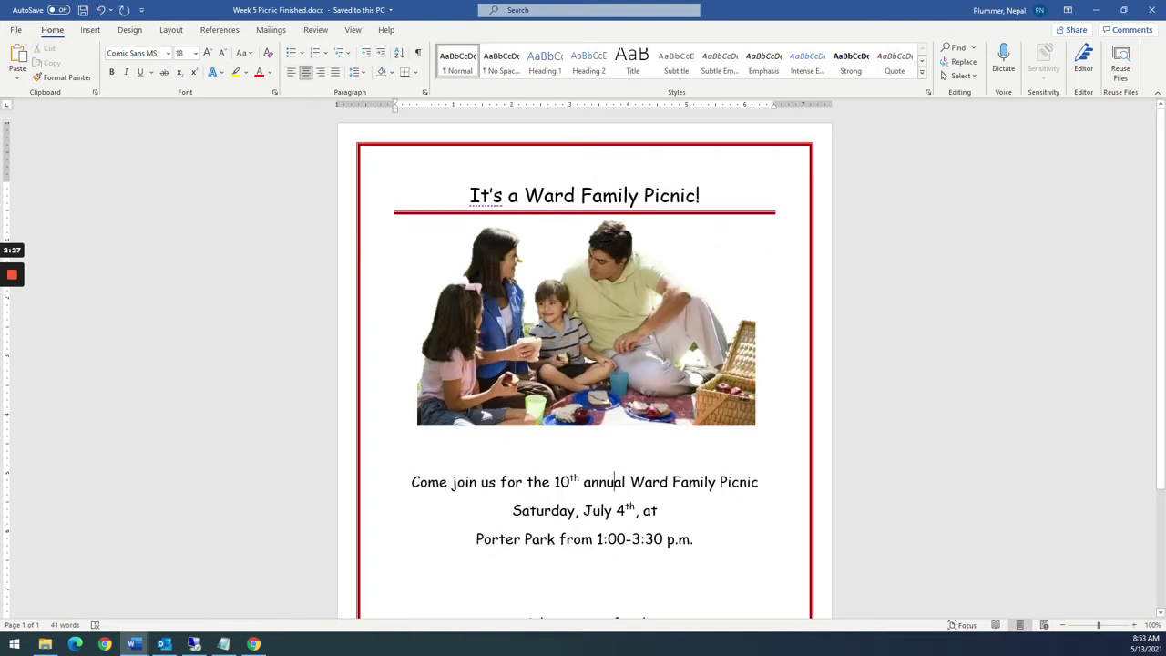
{"action": "scroll", "coordinate": [584, 364], "scroll_direction": "down", "scroll_amount": 3}
{"action": "scroll", "coordinate": [584, 365], "scroll_direction": "up", "scroll_amount": 3}
{"action": "key", "text": "alt+Tab"}
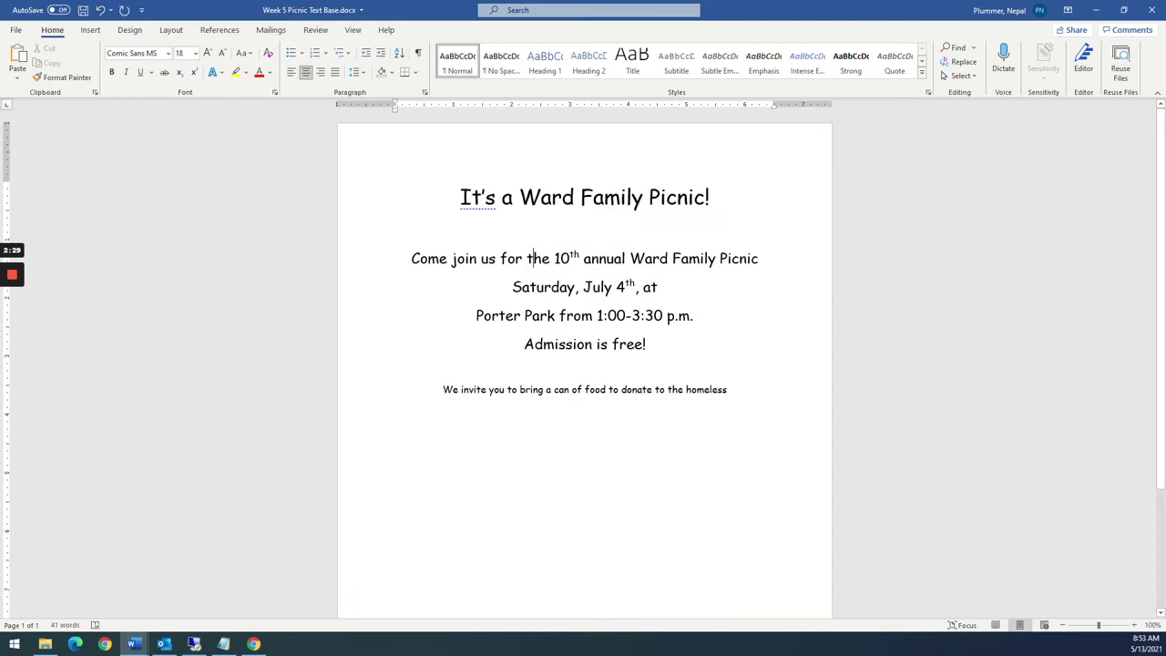
{"action": "key", "text": "ctrl+Home"}
- Add a dark red, 3 pt, thick-line box page border from Design > Page Borders
{"action": "left_click", "coordinate": [90, 30]}
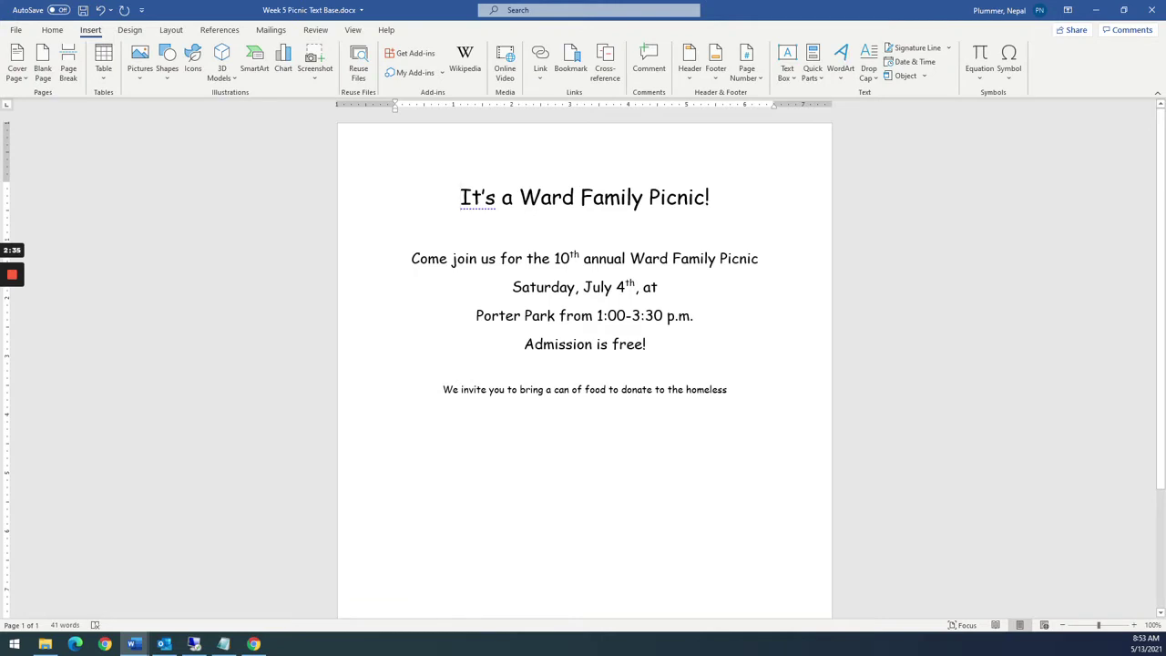
{"action": "left_click", "coordinate": [130, 30]}
{"action": "left_click", "coordinate": [1057, 68]}
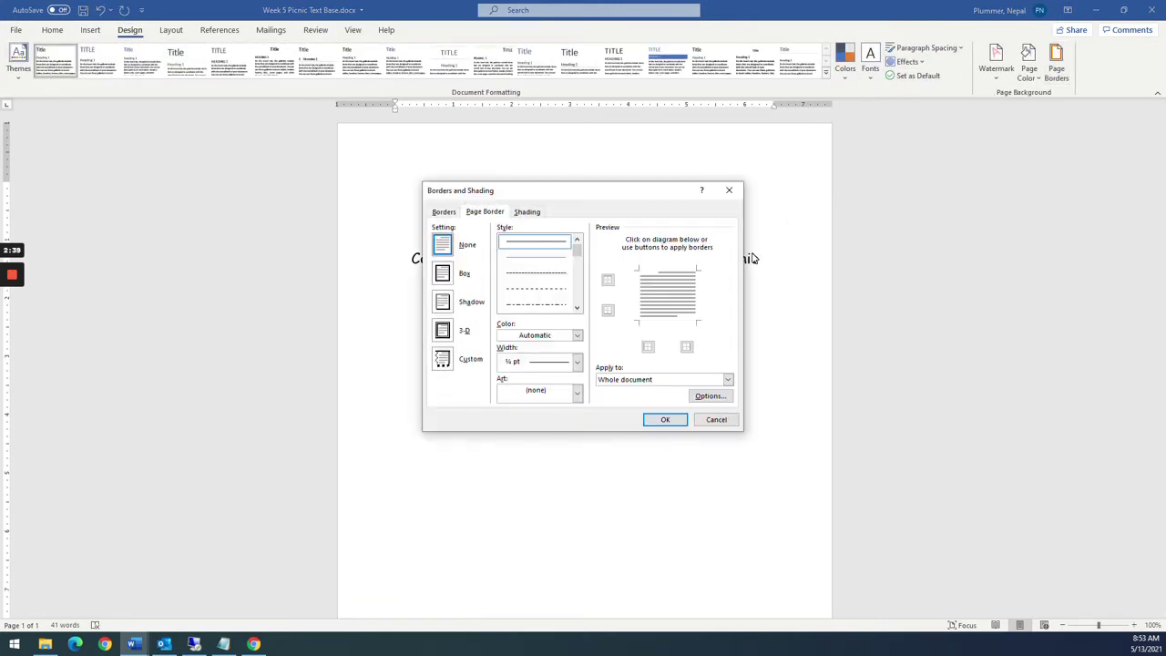
{"action": "left_click", "coordinate": [577, 335]}
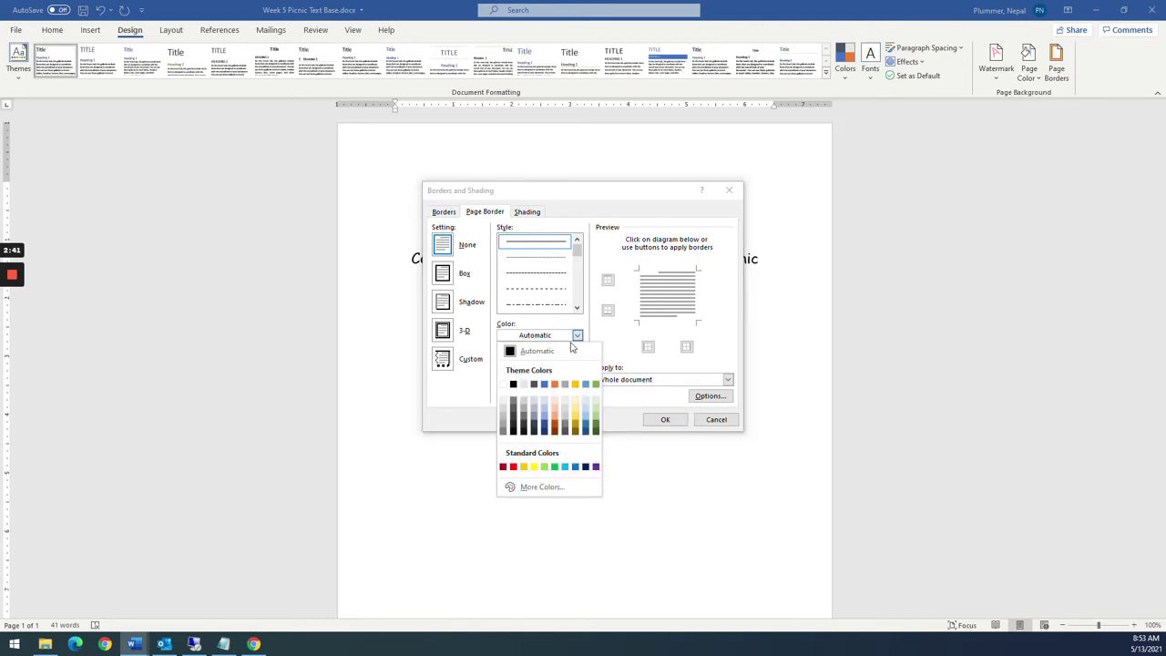
{"action": "left_click", "coordinate": [503, 466]}
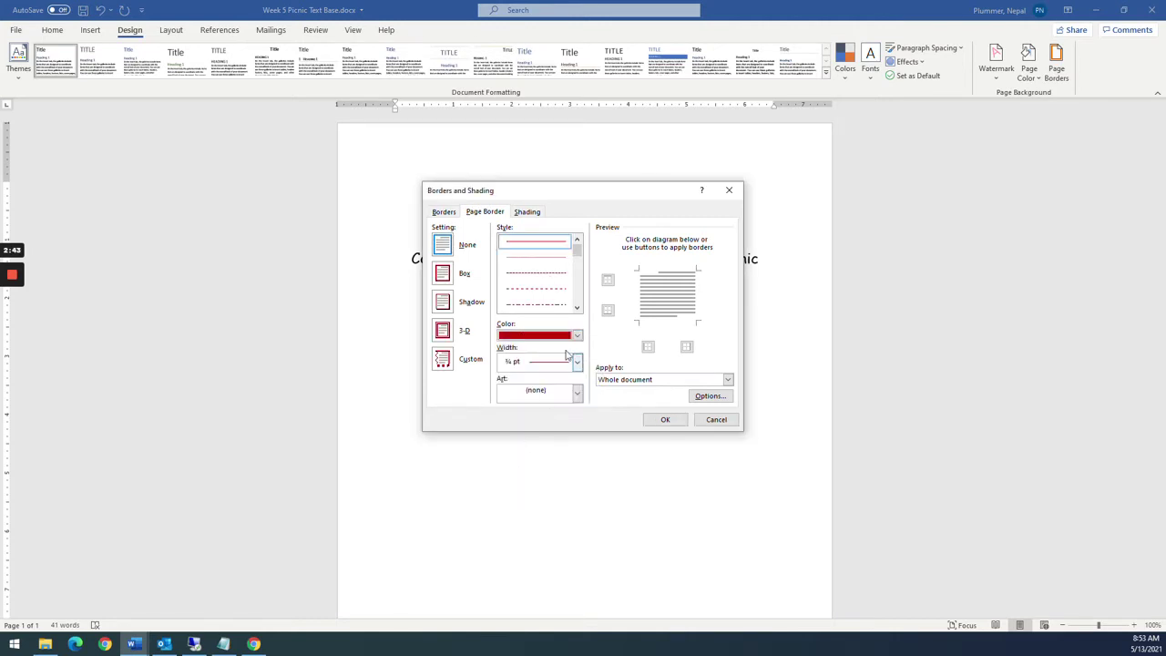
{"action": "left_click", "coordinate": [576, 311]}
{"action": "left_click", "coordinate": [577, 310]}
{"action": "left_click", "coordinate": [577, 311]}
{"action": "left_click", "coordinate": [576, 310]}
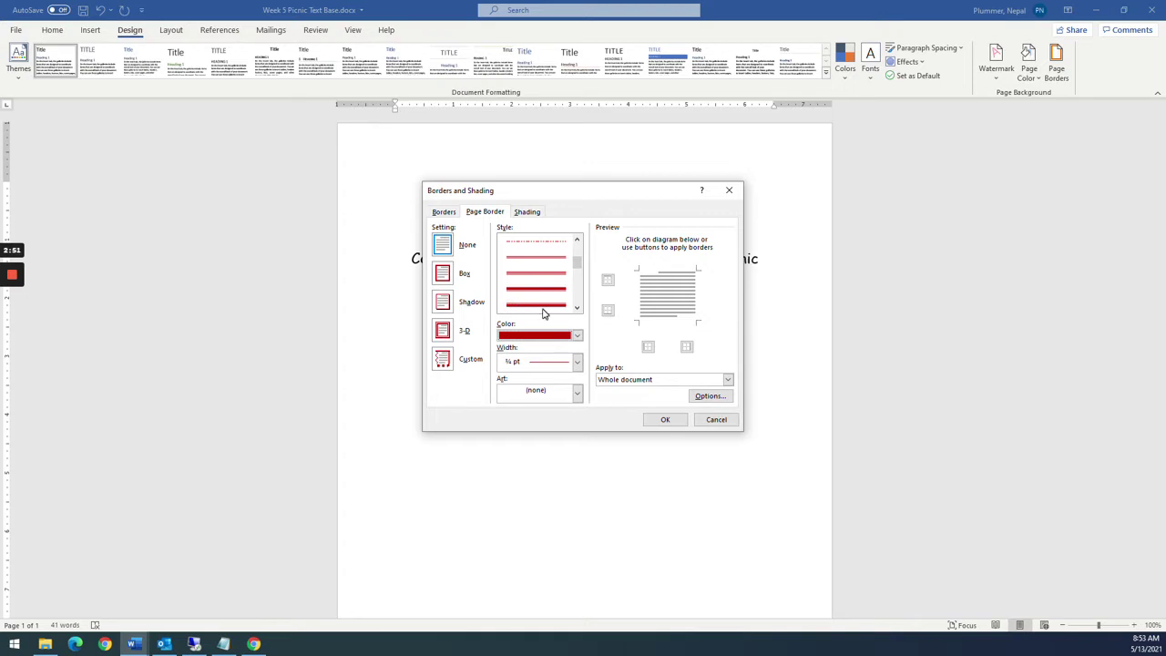
{"action": "left_click", "coordinate": [544, 308]}
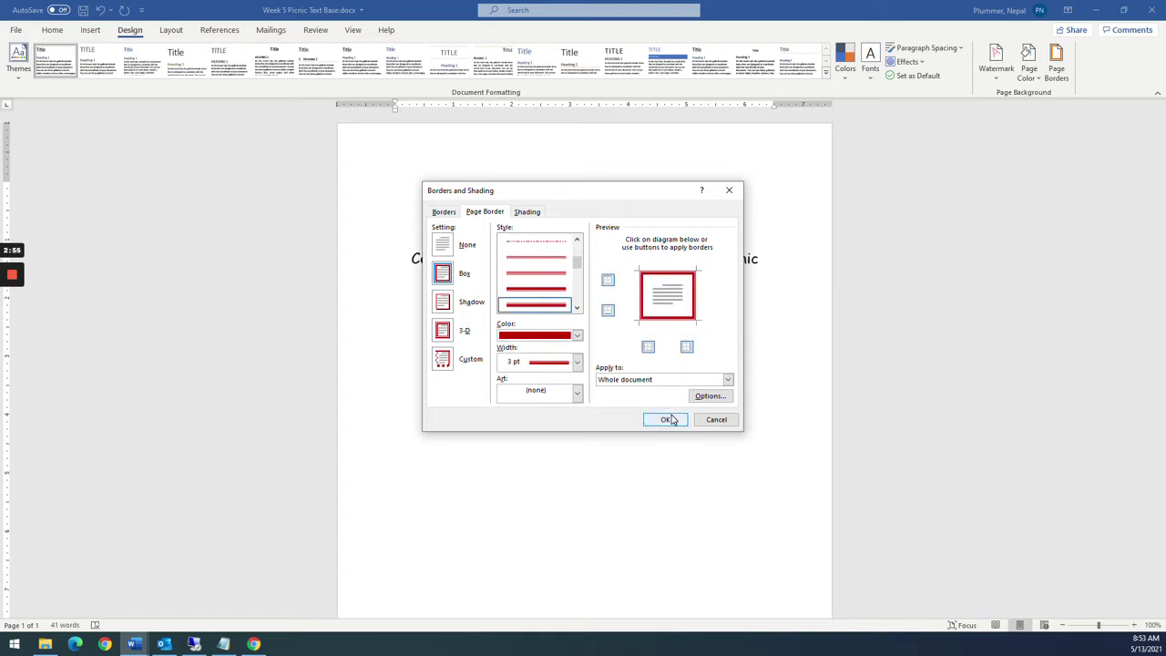
{"action": "left_click", "coordinate": [668, 419]}
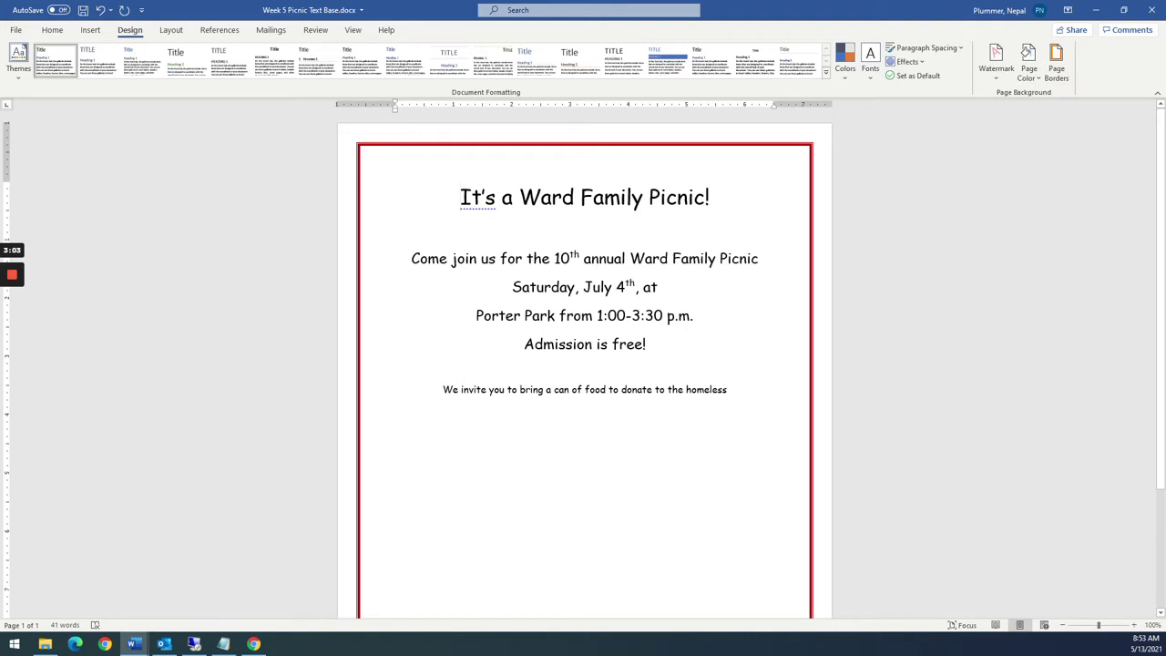
- Add a red bottom border under the title
{"action": "left_click", "coordinate": [52, 30]}
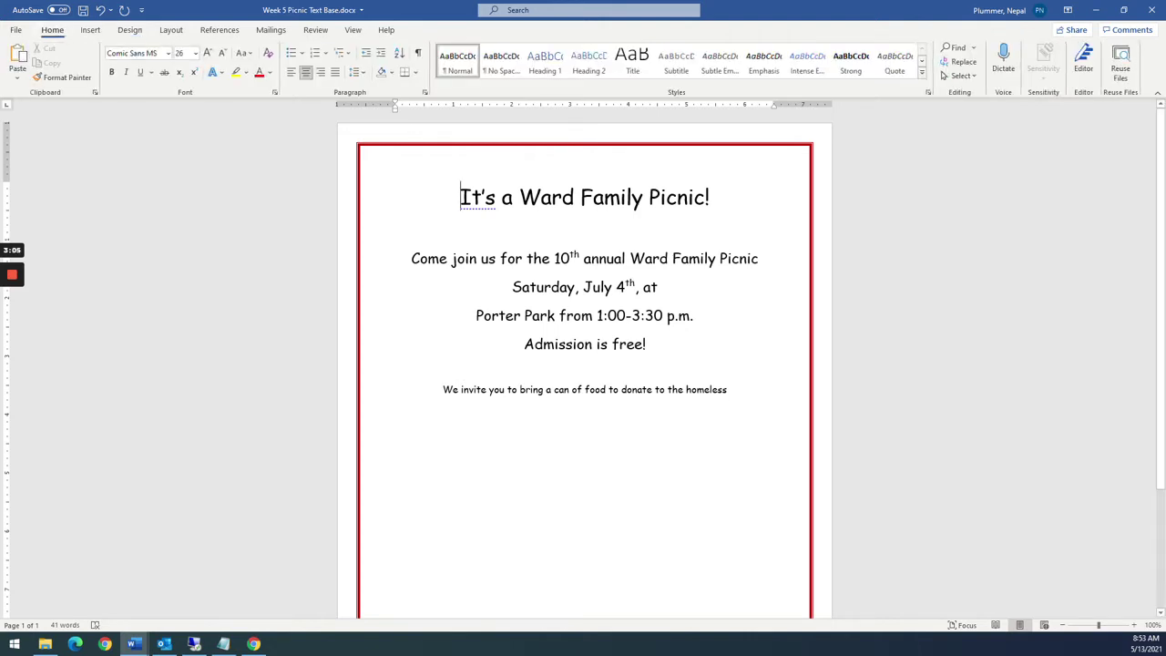
{"action": "left_click_drag", "start_coordinate": [461, 197], "coordinate": [577, 197]}
{"action": "left_click", "coordinate": [471, 198]}
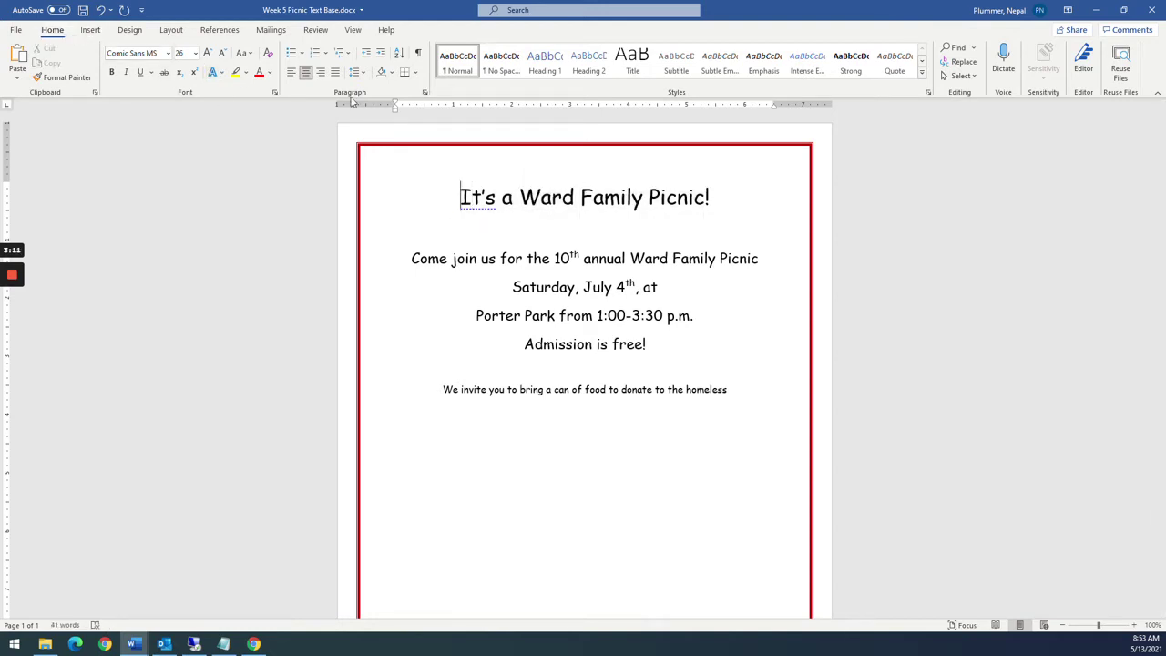
{"action": "left_click", "coordinate": [415, 73]}
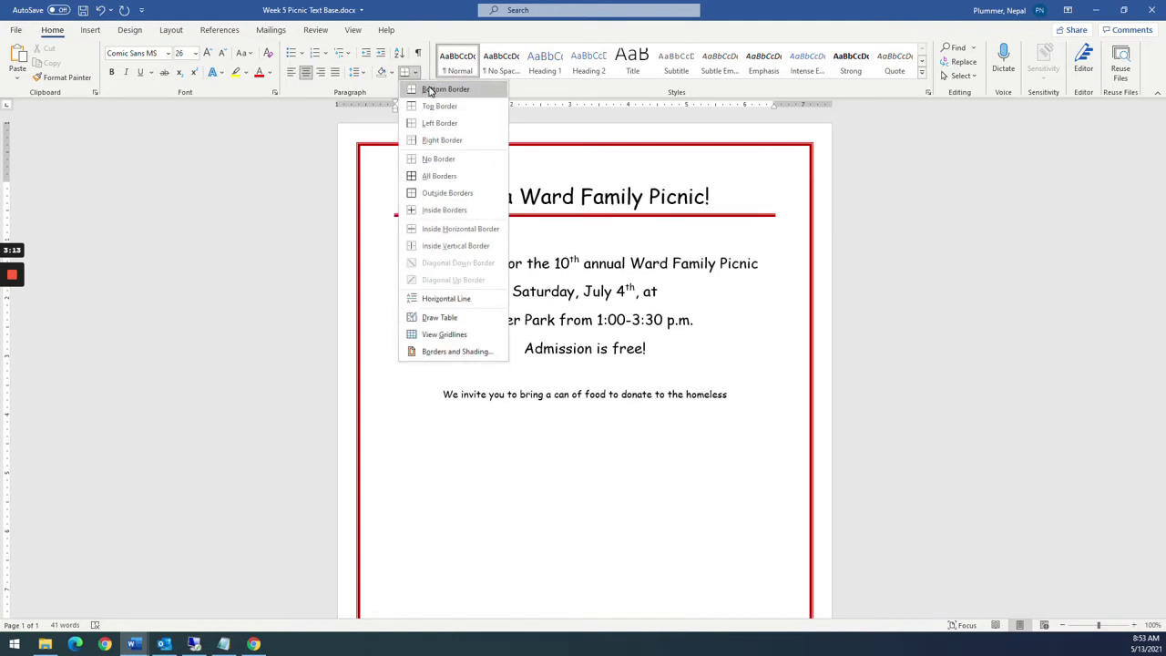
{"action": "left_click", "coordinate": [431, 90]}
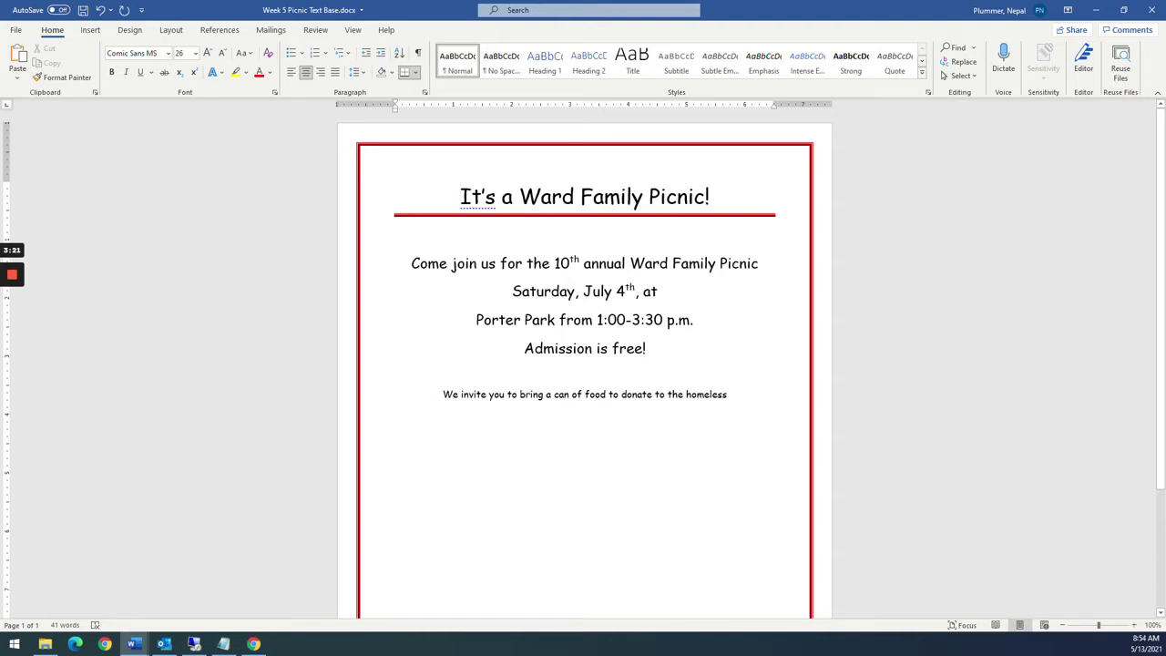
- Remove an extra blank line, underline Admission is free! in red, and add a blank line below the title
{"action": "left_click", "coordinate": [525, 348]}
{"action": "key", "text": "Delete"}
{"action": "key", "text": "Up"}
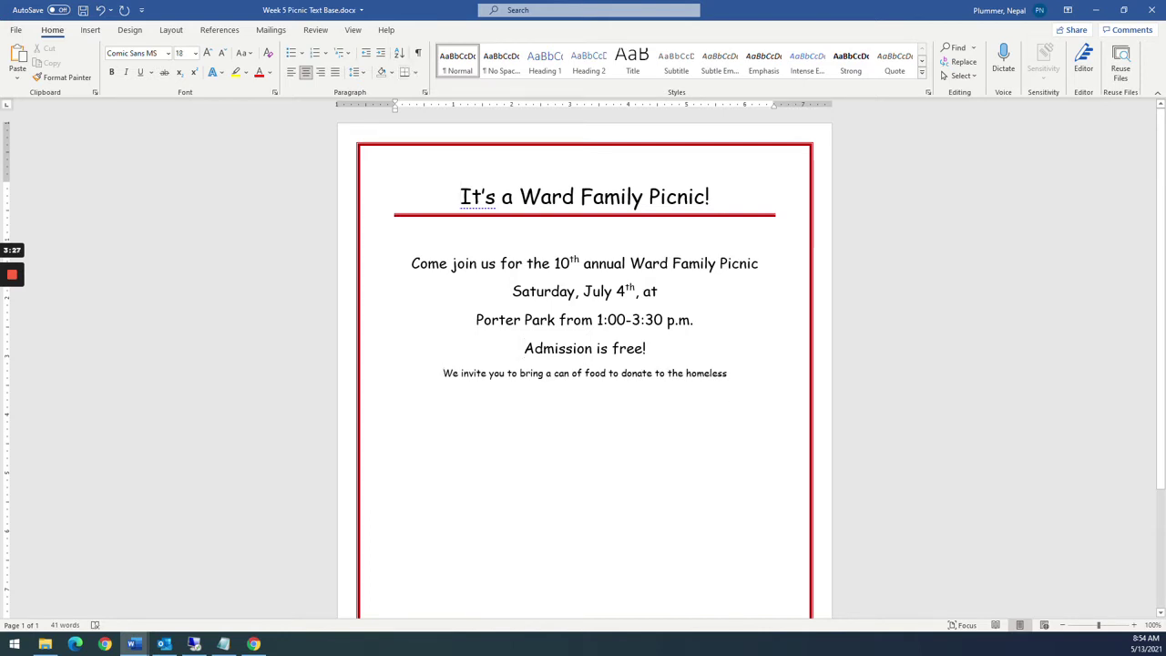
{"action": "left_click", "coordinate": [405, 73]}
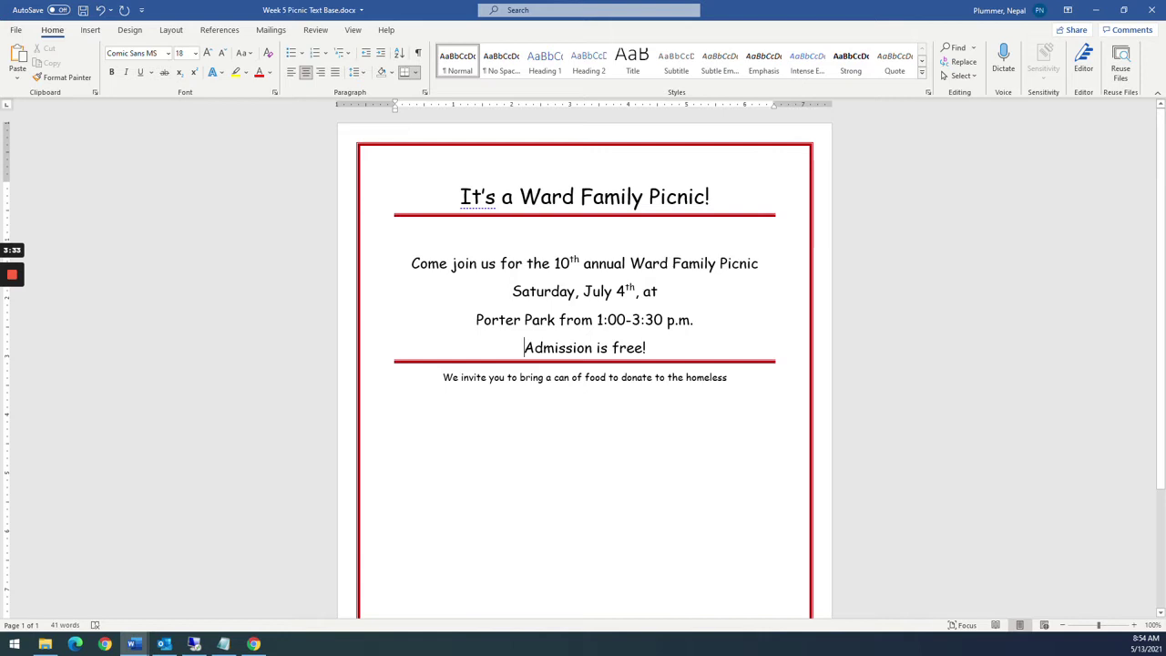
{"action": "left_click", "coordinate": [583, 234]}
{"action": "key", "text": "Return"}
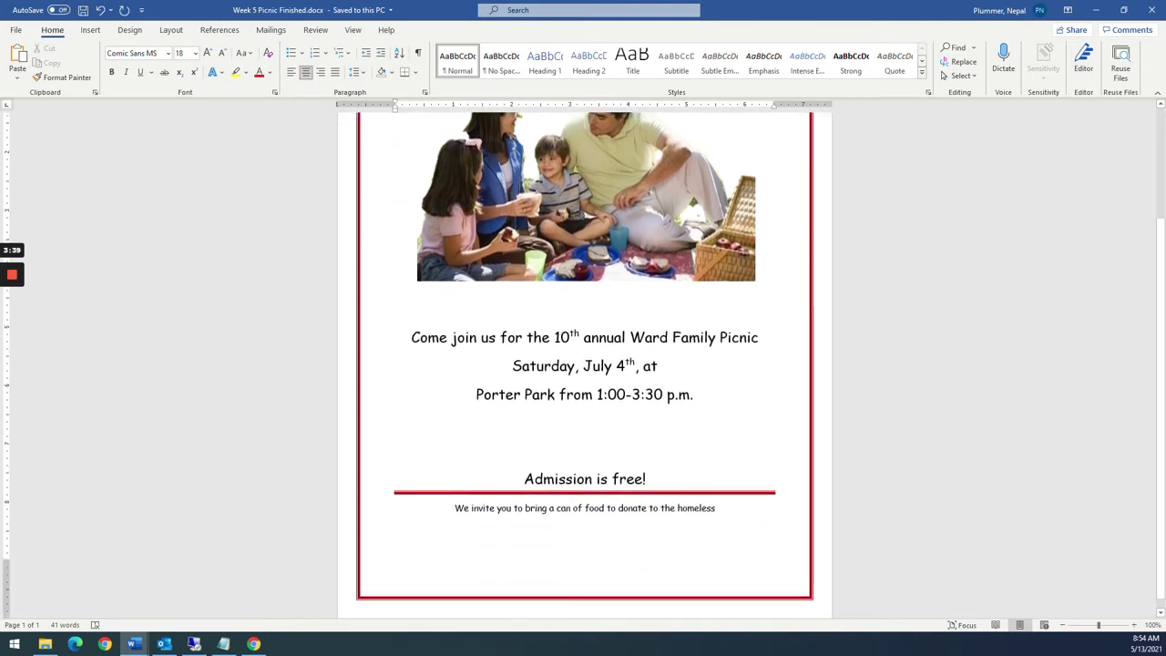
- Insert blank lines above Admission is free!, deleting one extra line
{"action": "scroll", "coordinate": [583, 364], "scroll_direction": "up", "scroll_amount": 2}
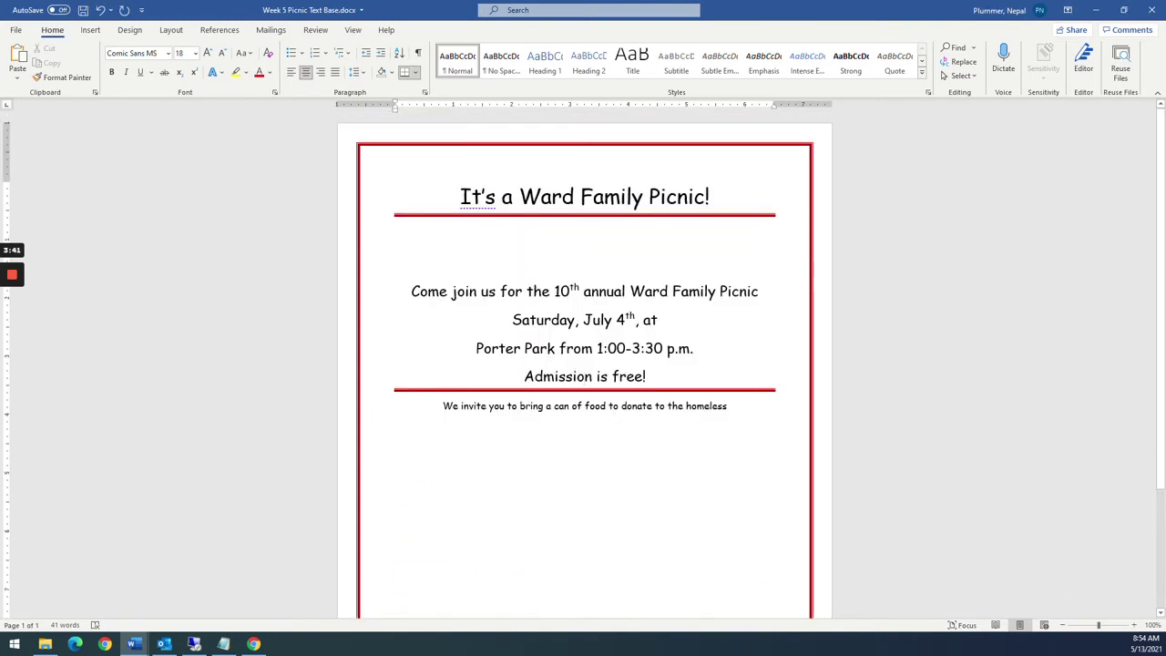
{"action": "key", "text": "Return"}
{"action": "key", "text": "Return"}
{"action": "key", "text": "Return"}
{"action": "key", "text": "Return"}
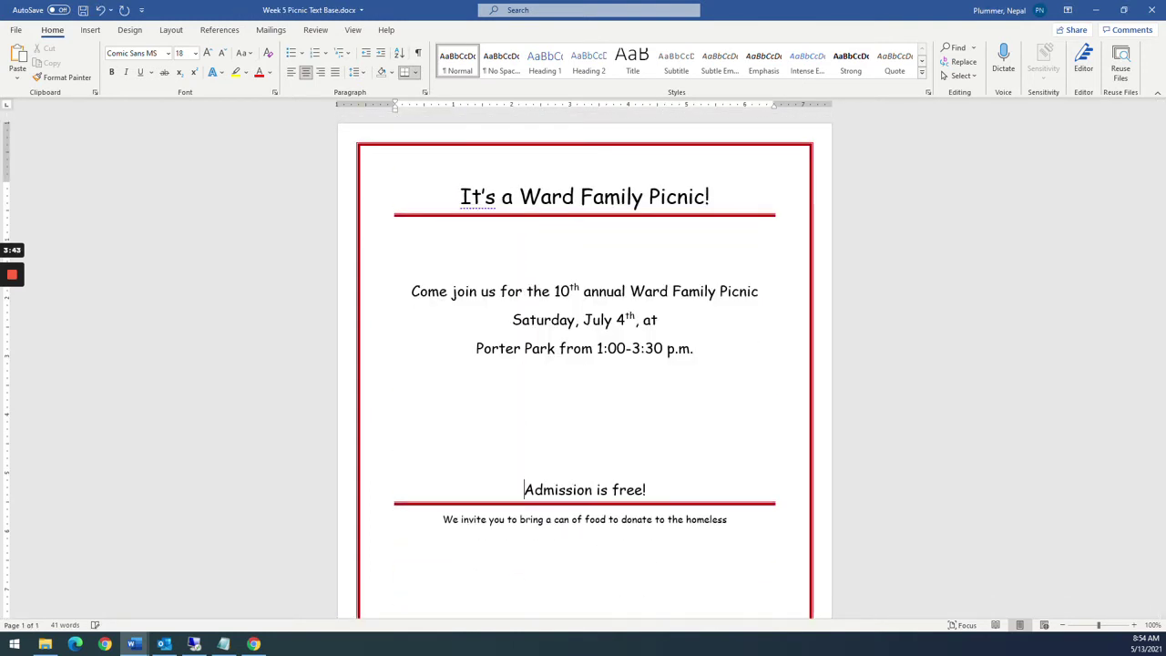
{"action": "key", "text": "Delete"}
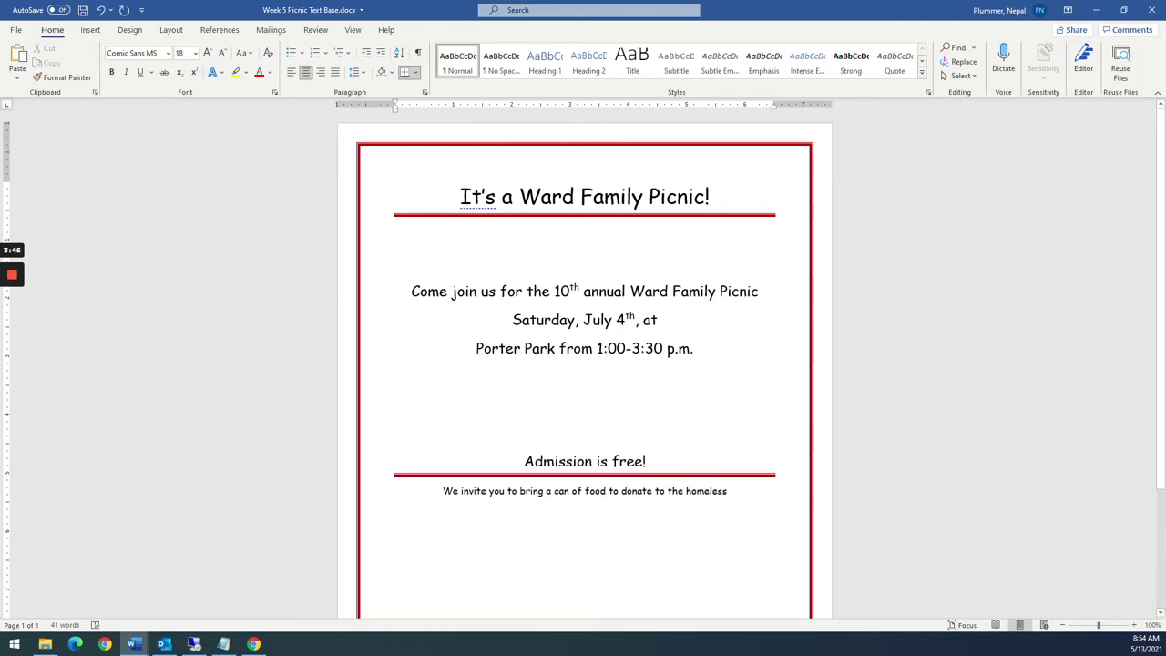
{"action": "left_click", "coordinate": [585, 234]}
{"action": "key", "text": "alt+Tab"}
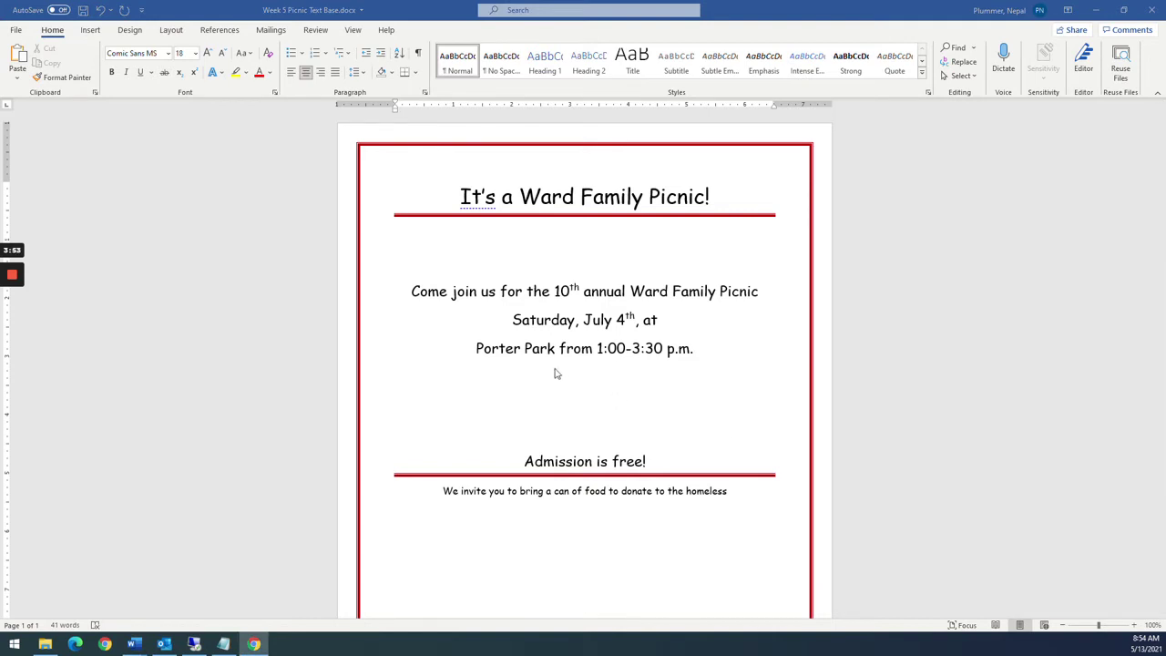
{"action": "left_click", "coordinate": [88, 30]}
{"action": "left_click", "coordinate": [141, 79]}
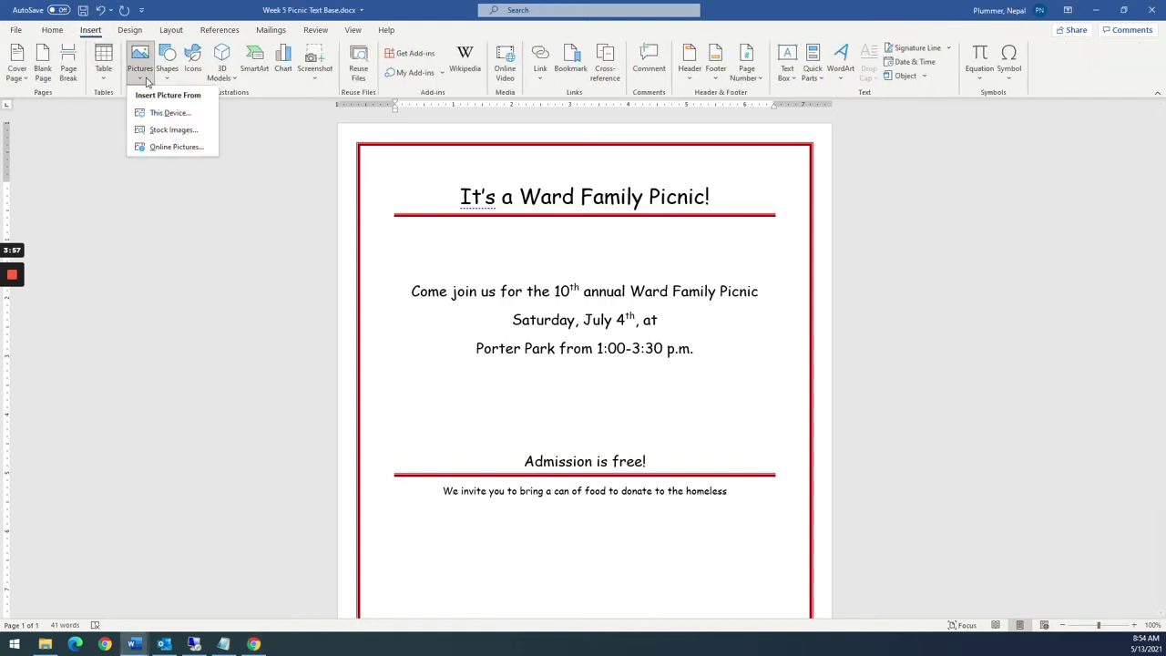
{"action": "left_click", "coordinate": [165, 115]}
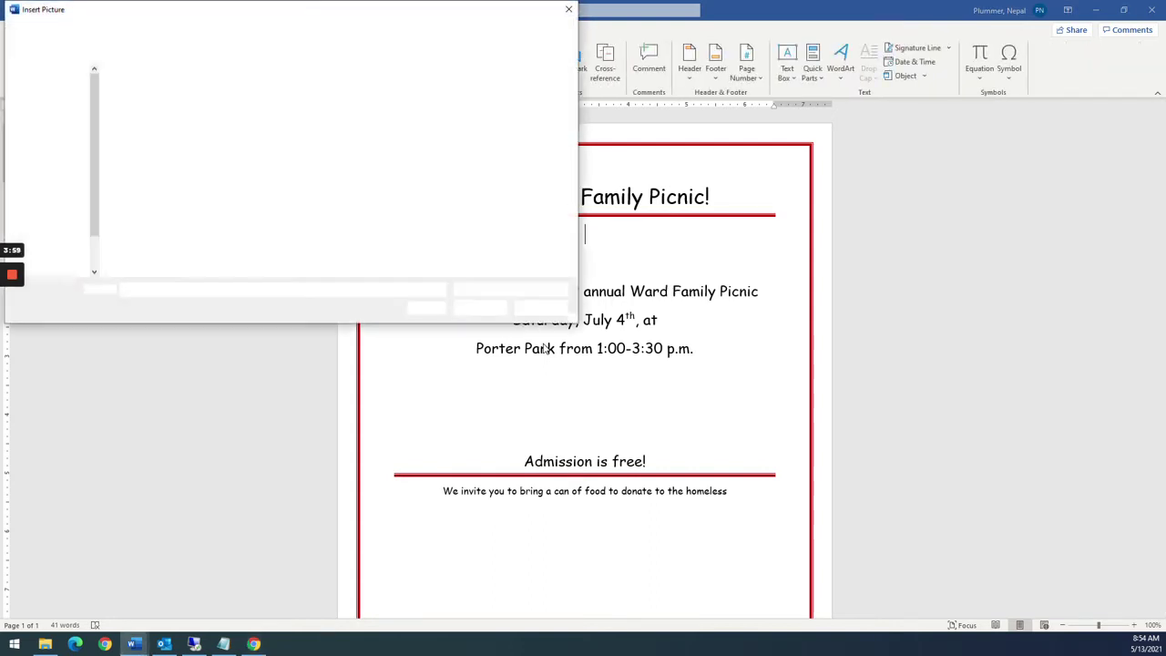
{"action": "double_click", "coordinate": [150, 123]}
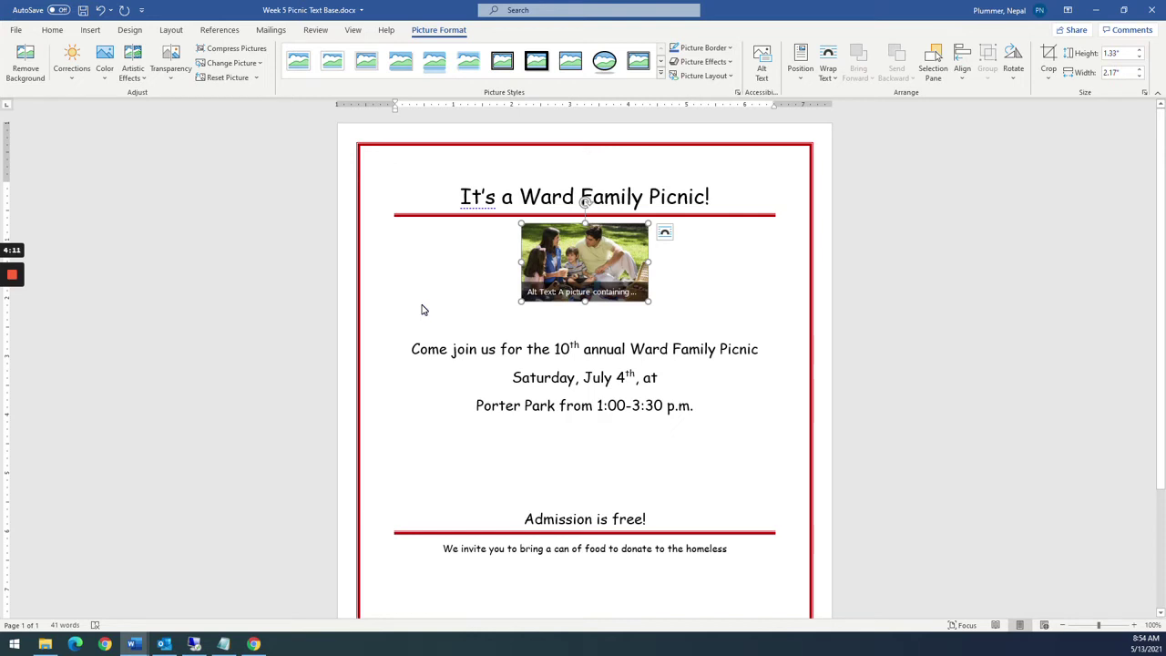
{"action": "left_click", "coordinate": [585, 319]}
{"action": "left_click", "coordinate": [585, 273]}
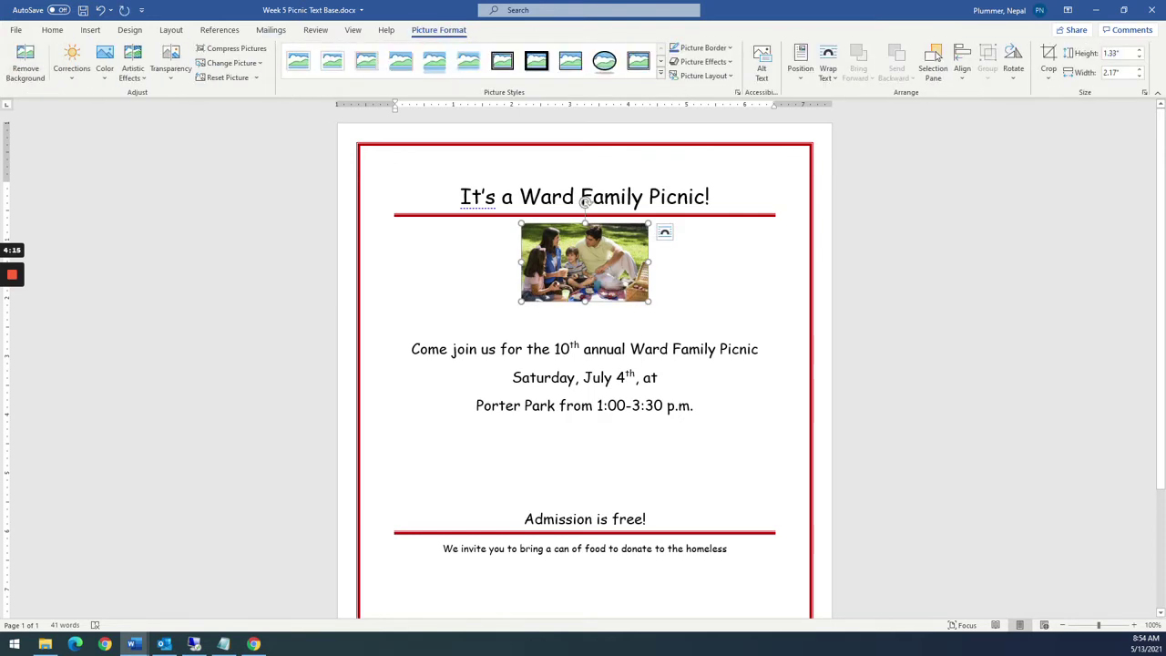
{"action": "key", "text": "alt+Tab"}
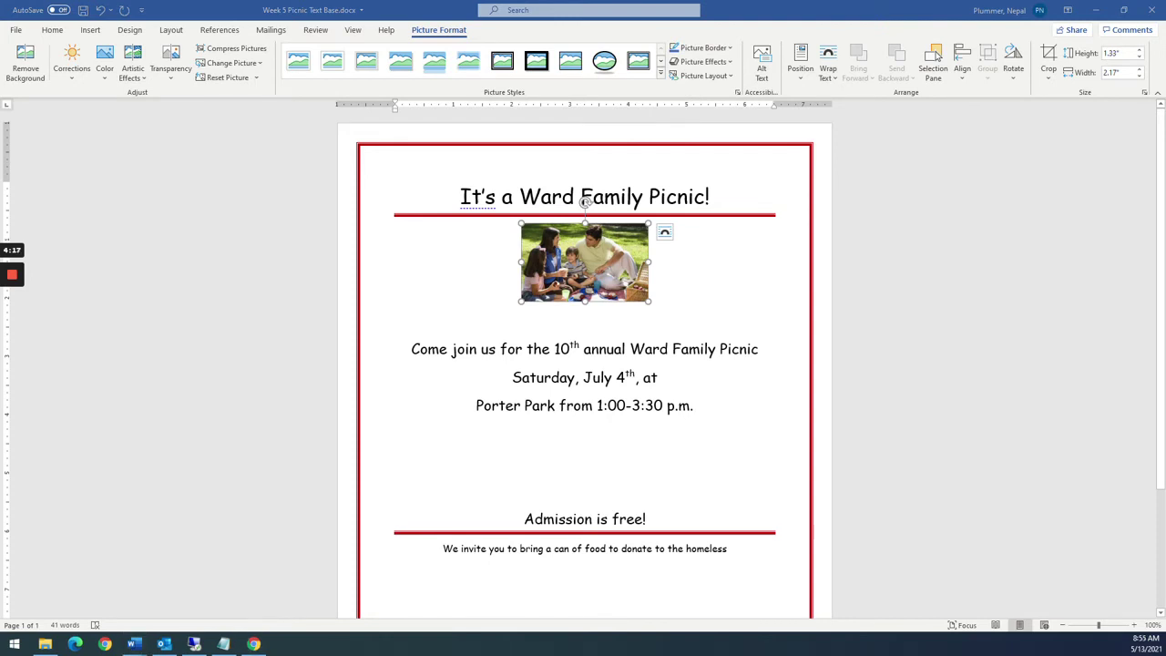
{"action": "key", "text": "alt+Tab"}
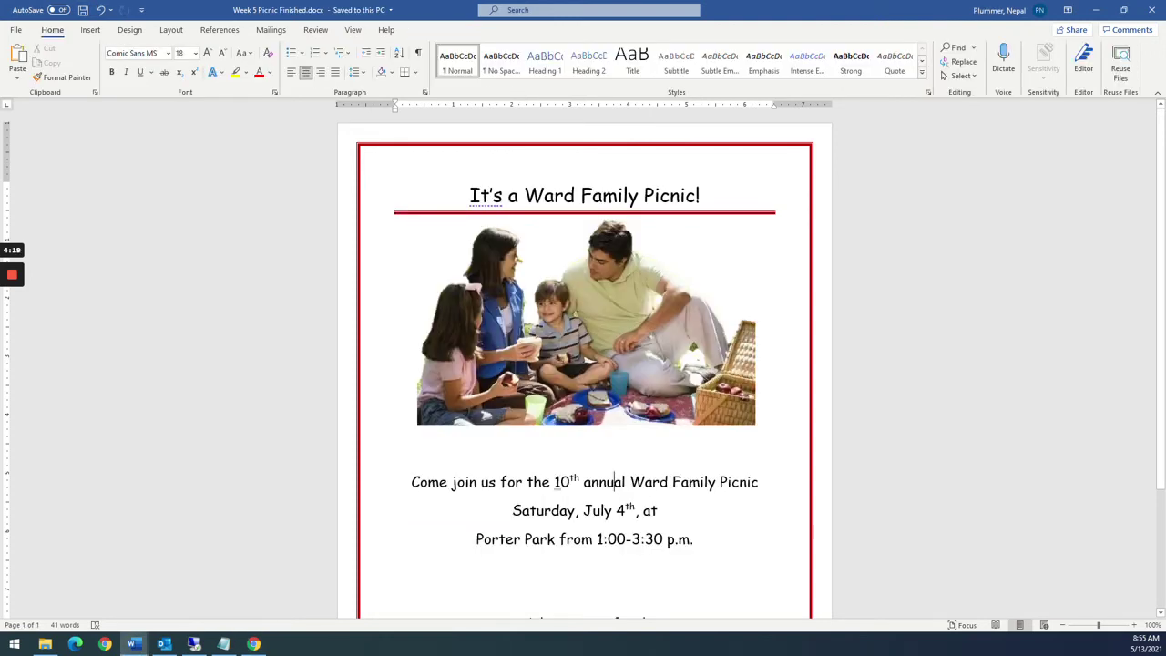
{"action": "key", "text": "alt+Tab"}
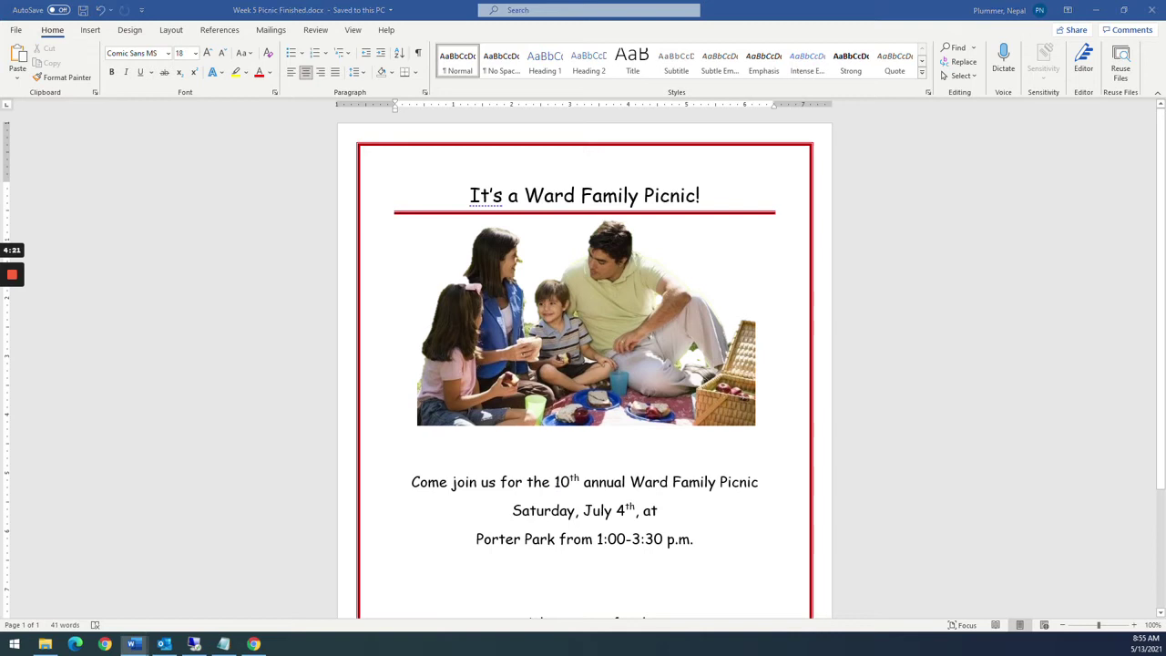
{"action": "key", "text": "alt+Tab"}
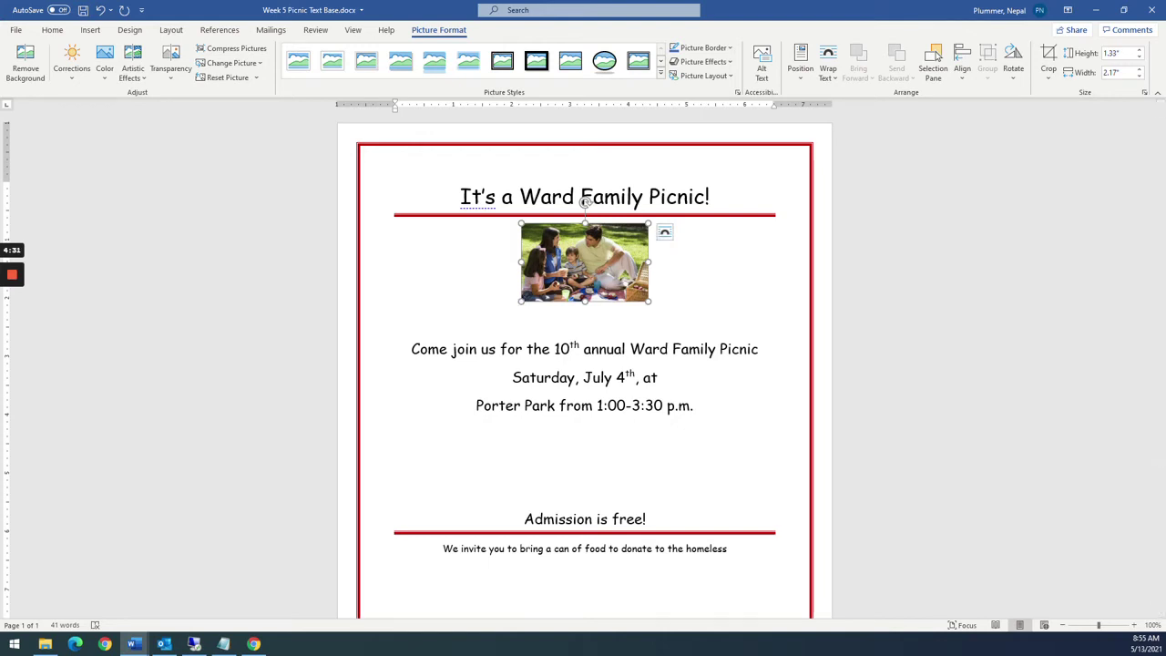
{"action": "key", "text": "alt+Tab"}
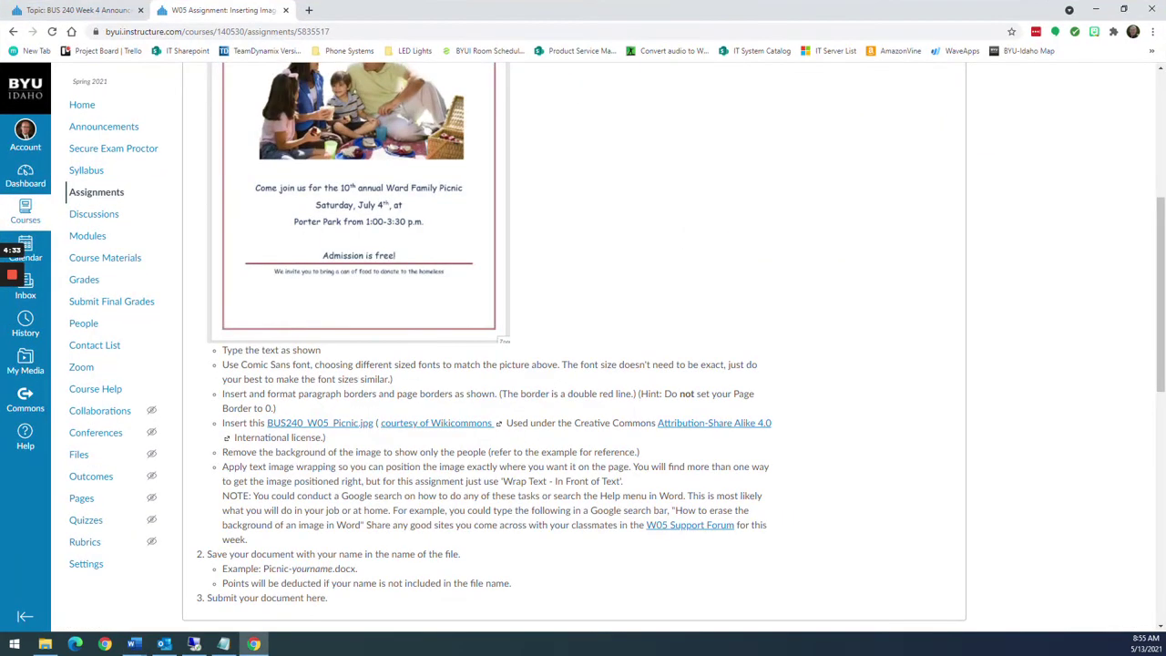
{"action": "left_click_drag", "start_coordinate": [224, 466], "coordinate": [623, 481]}
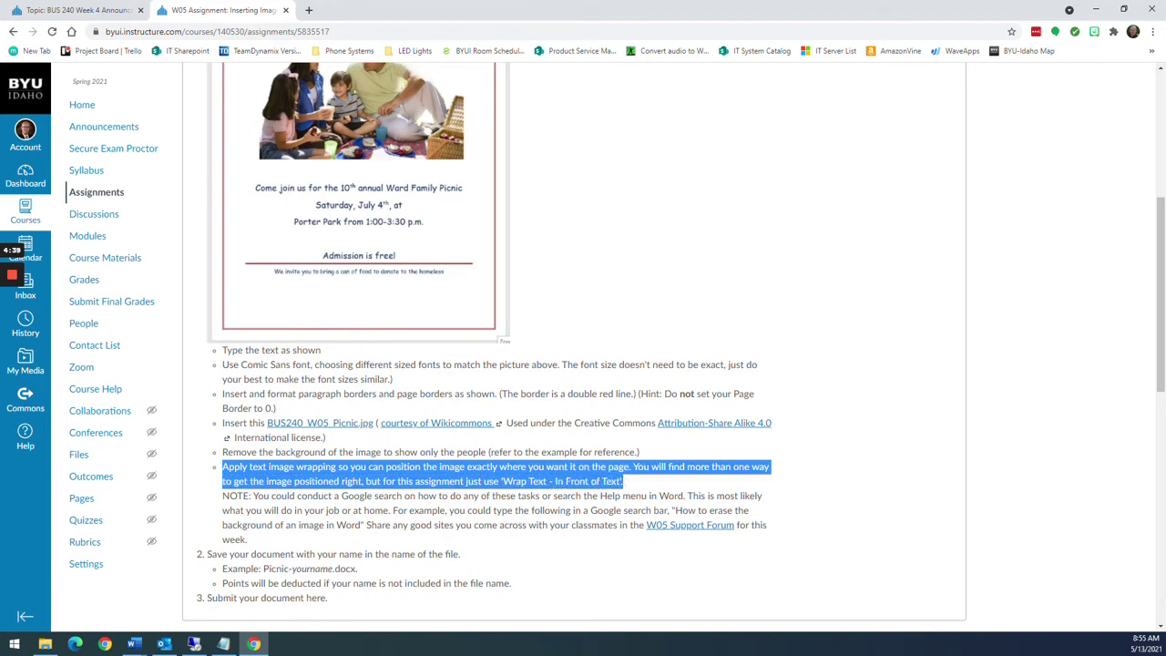
{"action": "key", "text": "alt+Tab"}
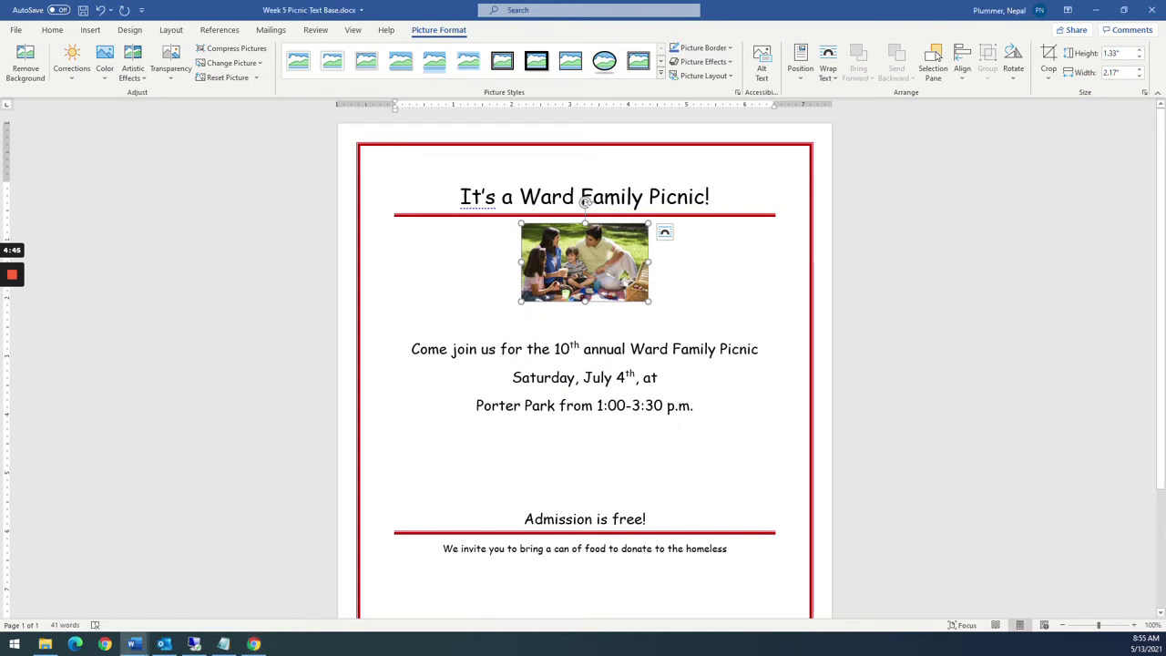
- Select the picnic photo and look through its layout options and shortcut menu
{"action": "left_click", "coordinate": [585, 319]}
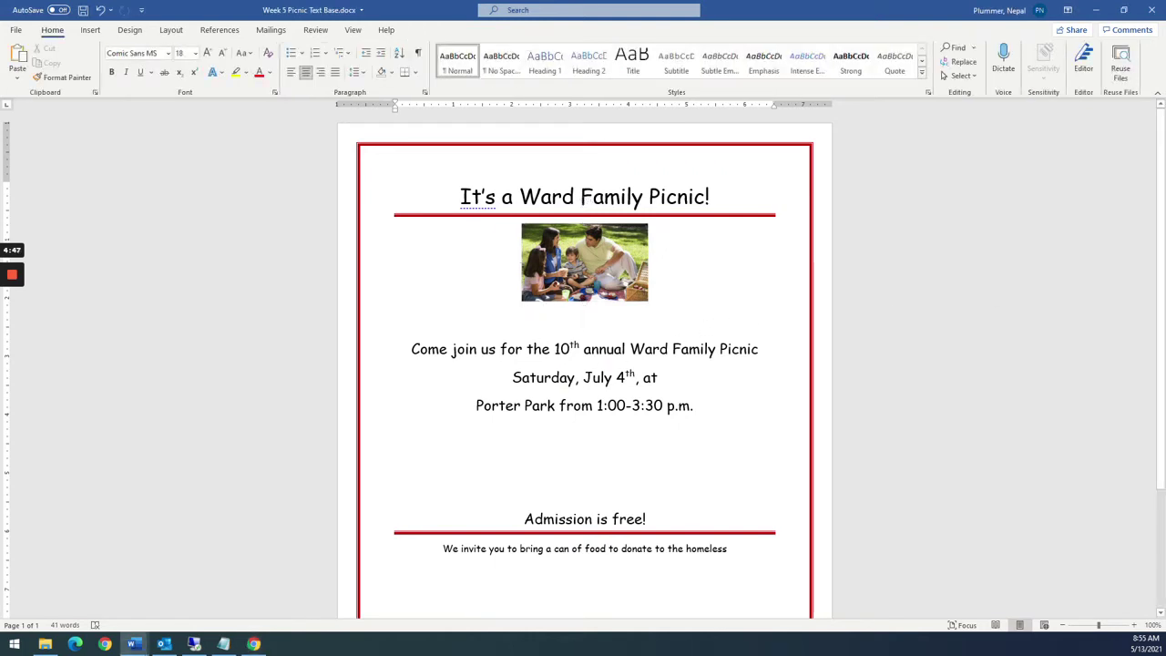
{"action": "left_click", "coordinate": [628, 264]}
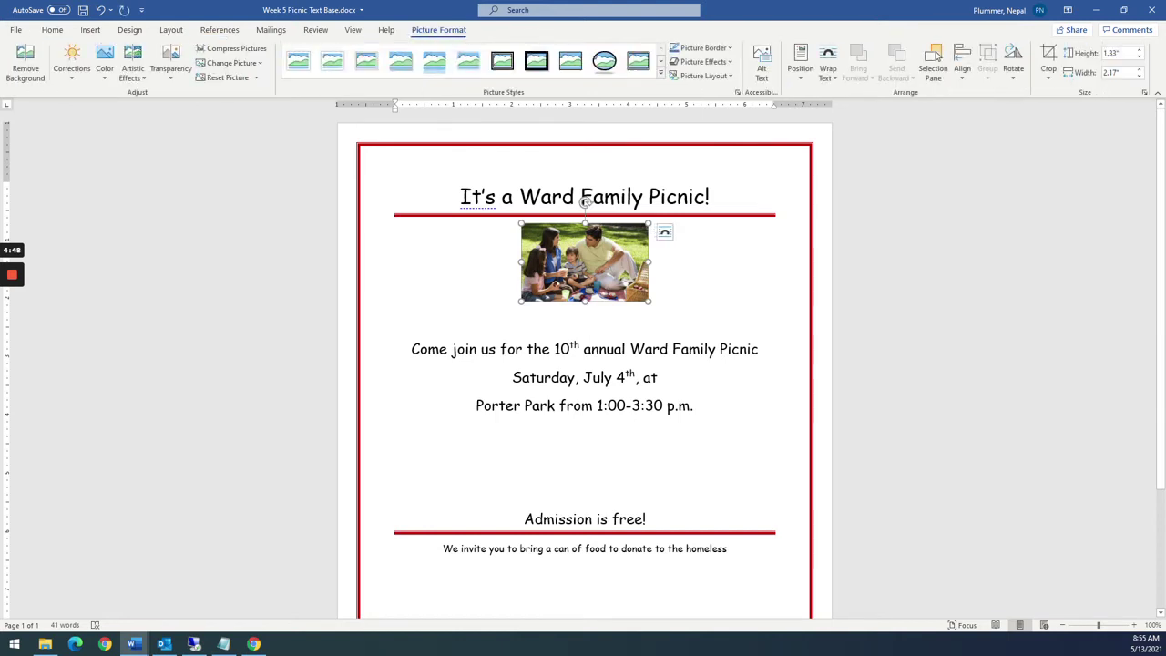
{"action": "left_click", "coordinate": [664, 235]}
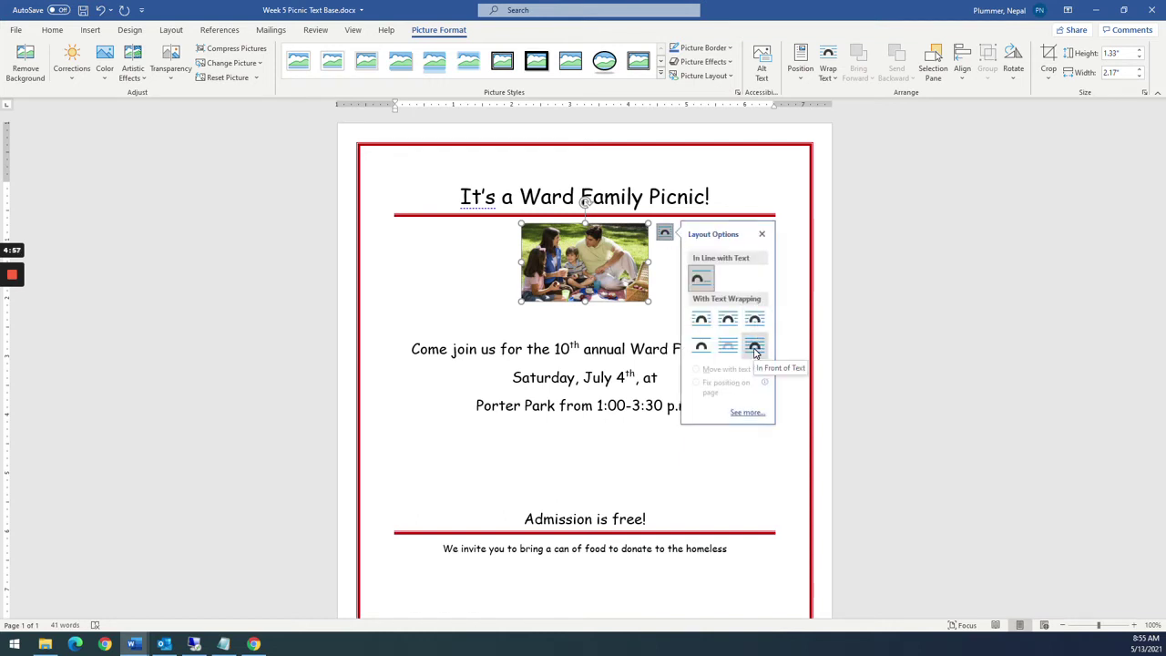
{"action": "left_click", "coordinate": [679, 318]}
{"action": "right_click", "coordinate": [600, 285]}
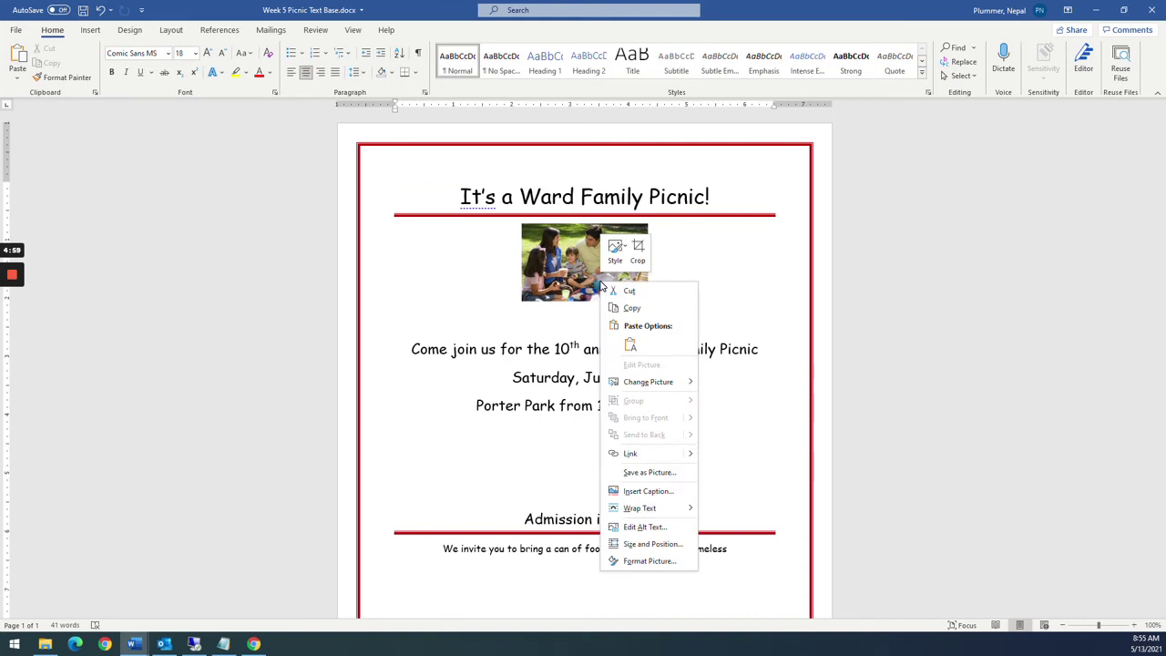
{"action": "mouse_move", "coordinate": [639, 507]}
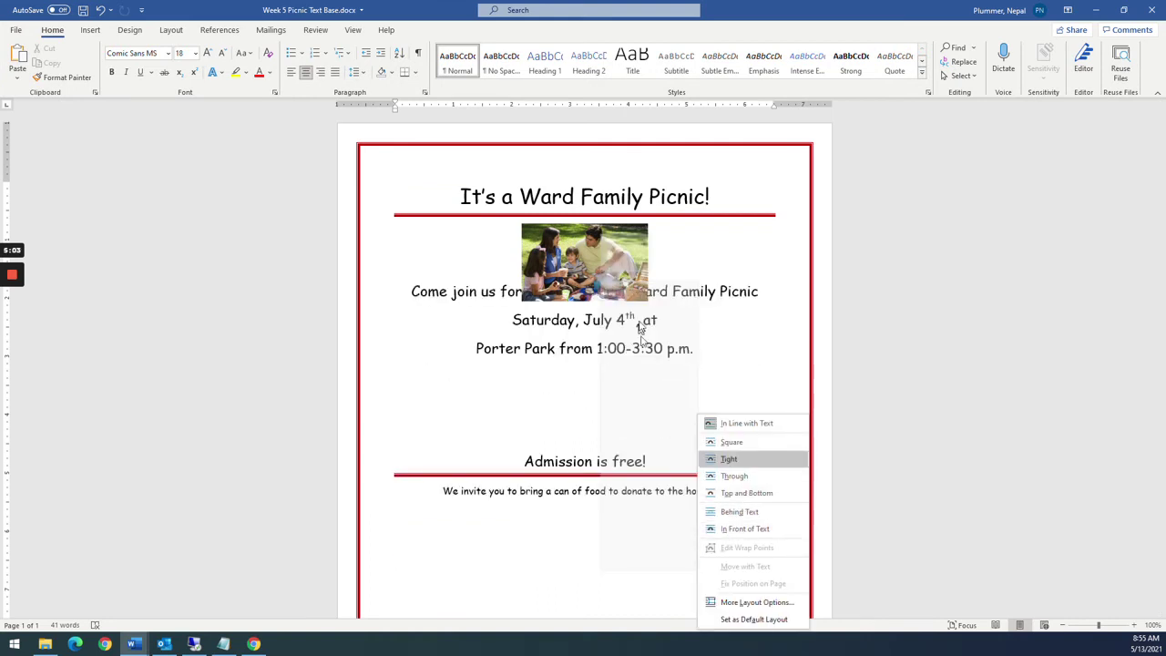
{"action": "key", "text": "Escape"}
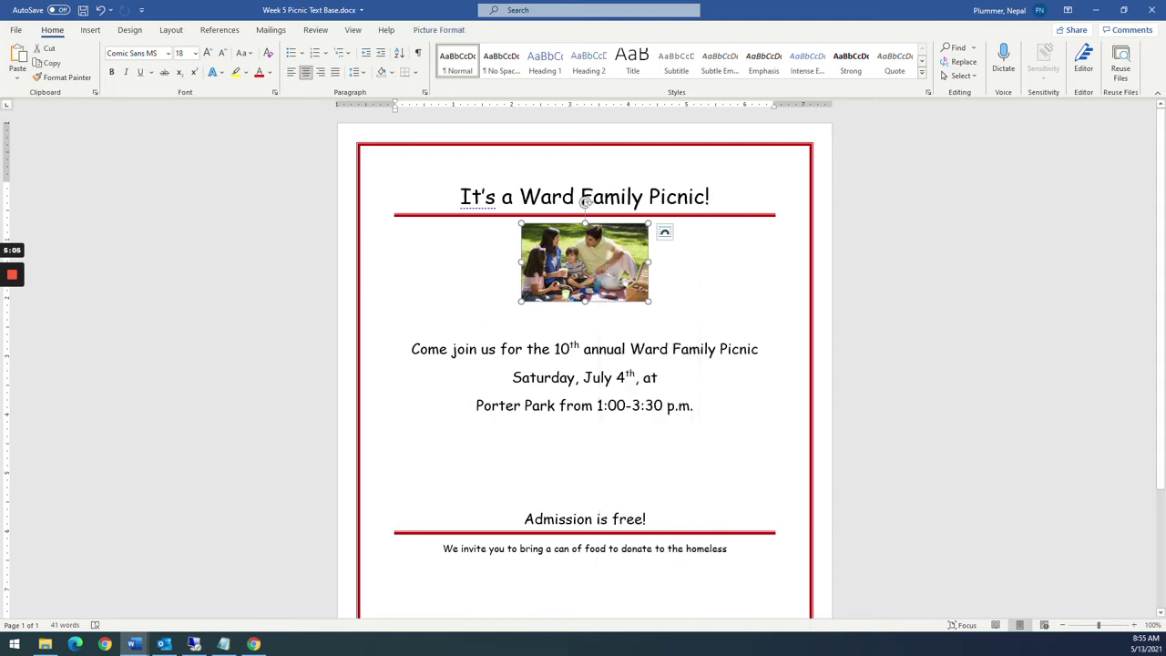
- Set the picnic photo to In Front of Text and position it below the title
{"action": "left_click", "coordinate": [440, 31]}
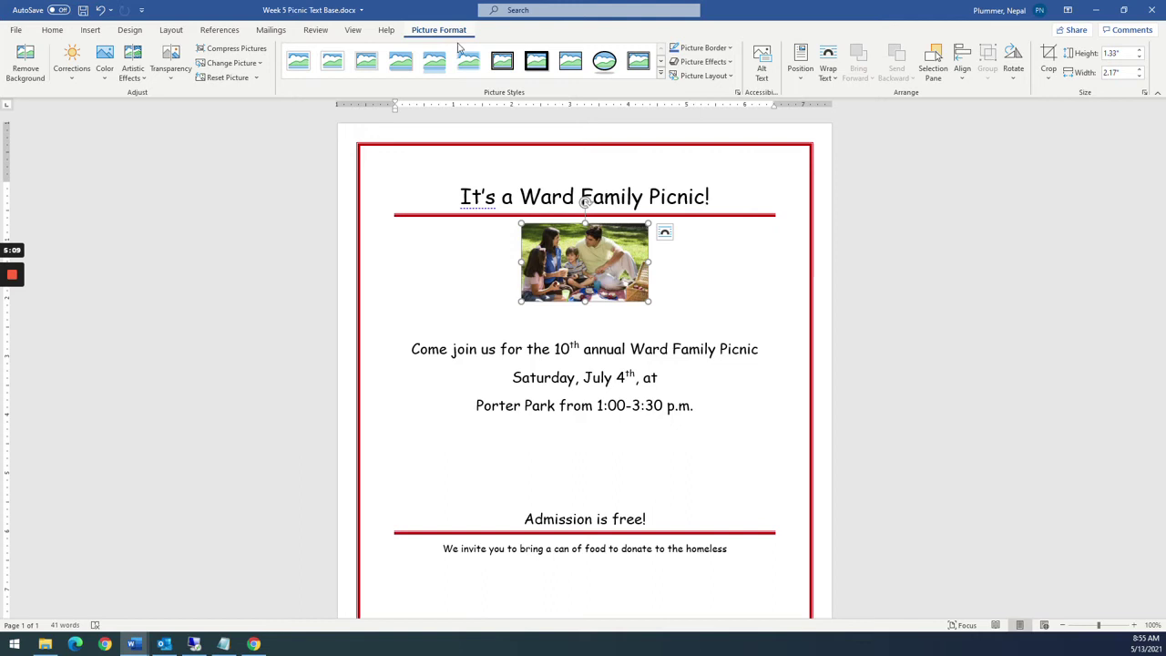
{"action": "left_click", "coordinate": [827, 79]}
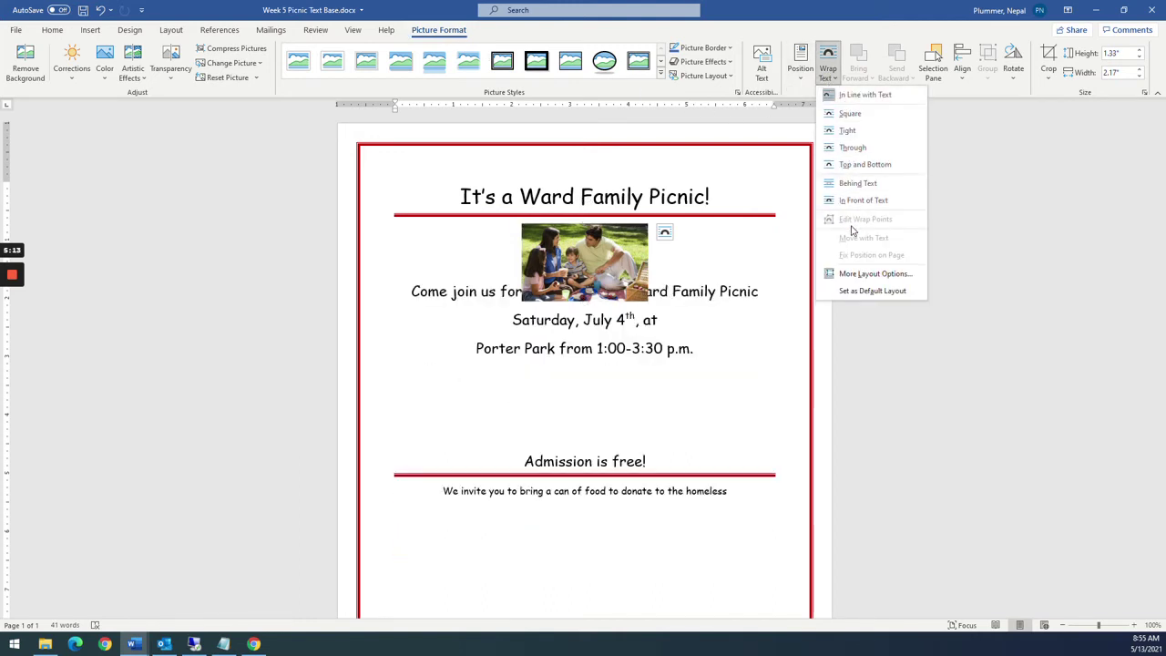
{"action": "left_click", "coordinate": [585, 201]}
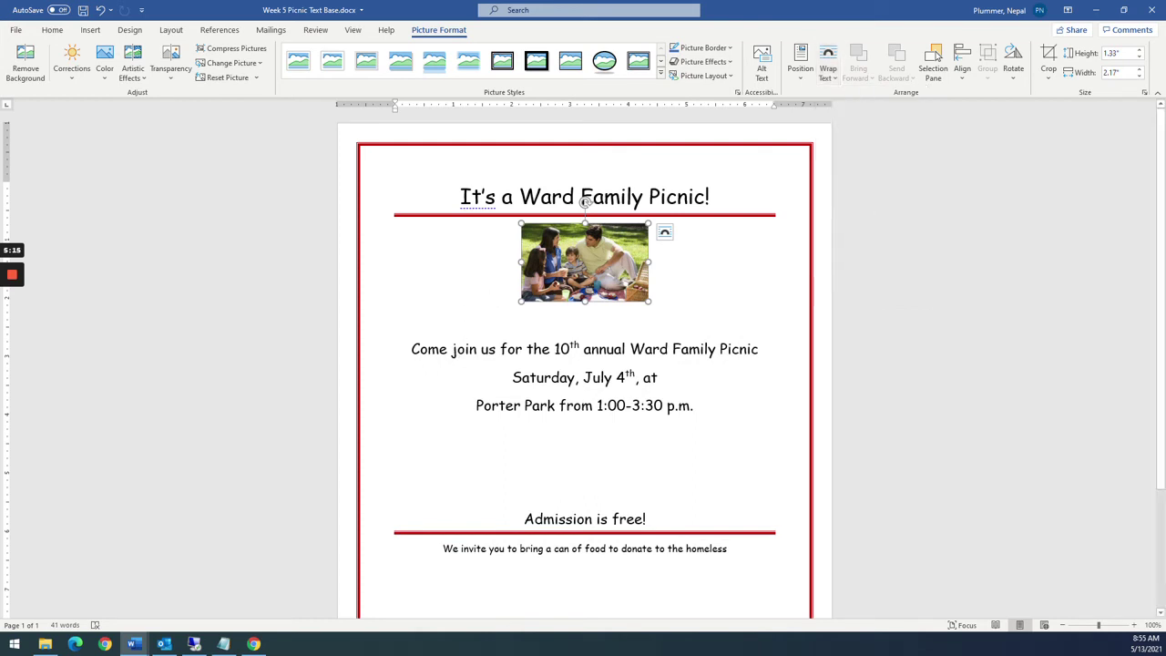
{"action": "right_click", "coordinate": [590, 257]}
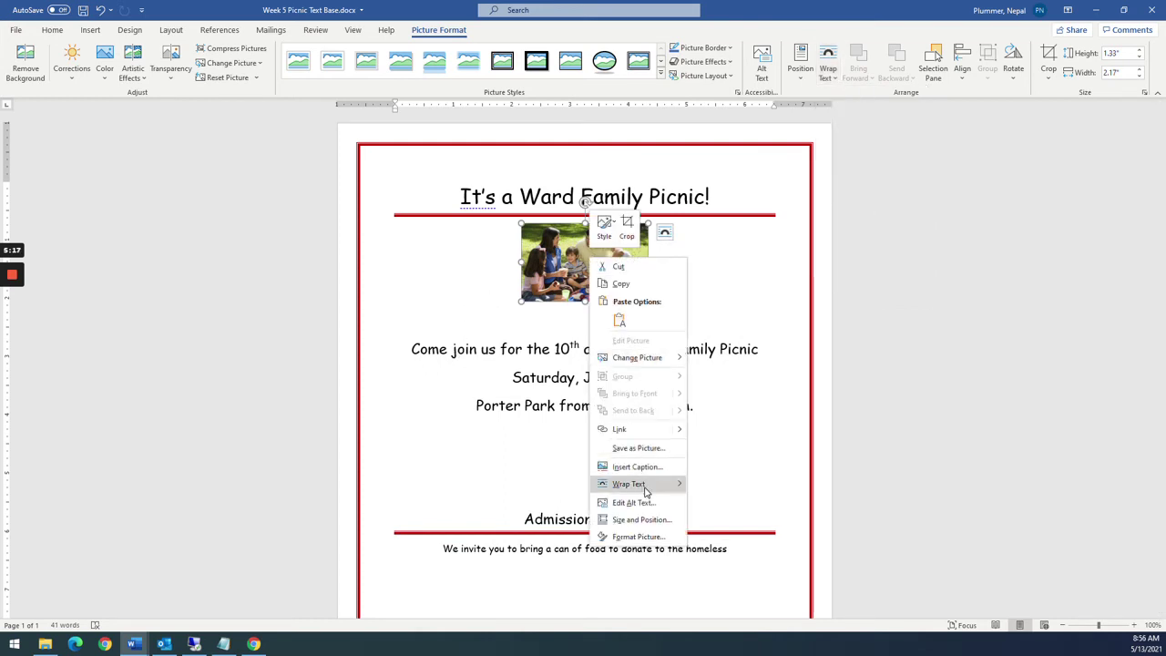
{"action": "left_click", "coordinate": [713, 530]}
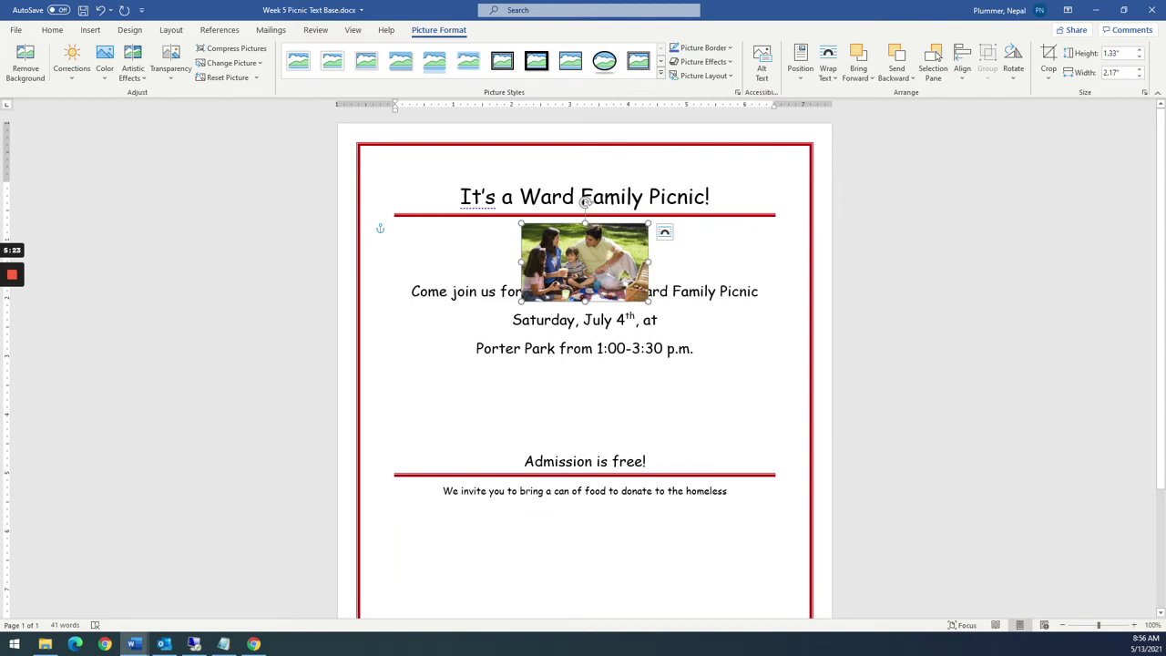
{"action": "mouse_move", "coordinate": [585, 262]}
{"action": "left_mouse_down"}
{"action": "mouse_move", "coordinate": [557, 351]}
{"action": "mouse_move", "coordinate": [650, 403]}
{"action": "mouse_move", "coordinate": [658, 429]}
{"action": "mouse_move", "coordinate": [541, 320]}
{"action": "mouse_move", "coordinate": [540, 303]}
{"action": "mouse_move", "coordinate": [584, 285]}
{"action": "mouse_move", "coordinate": [585, 262]}
{"action": "left_mouse_up"}
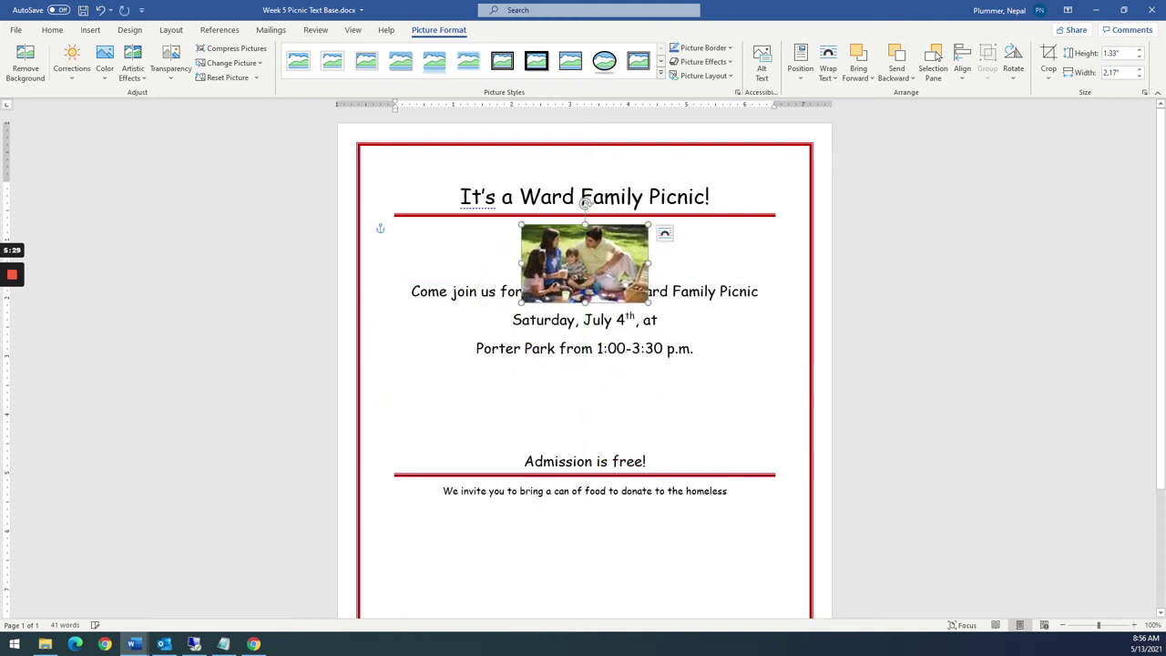
- Add blank lines before Come join us to push the invitation text down
{"action": "left_click", "coordinate": [411, 292]}
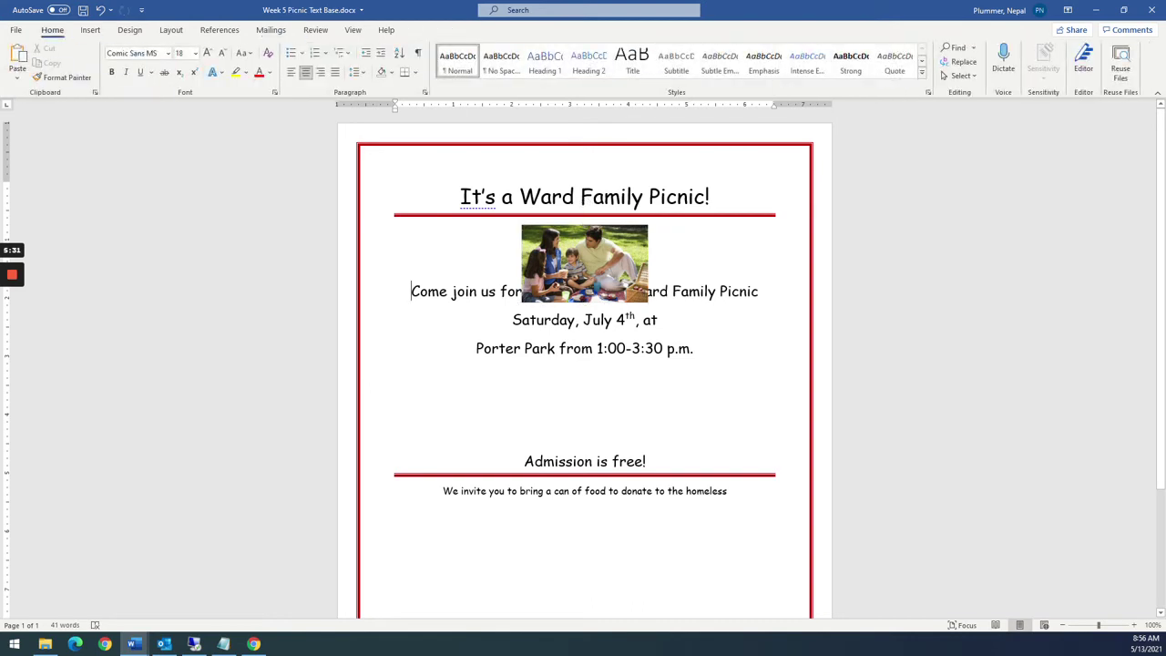
{"action": "key", "text": "Return"}
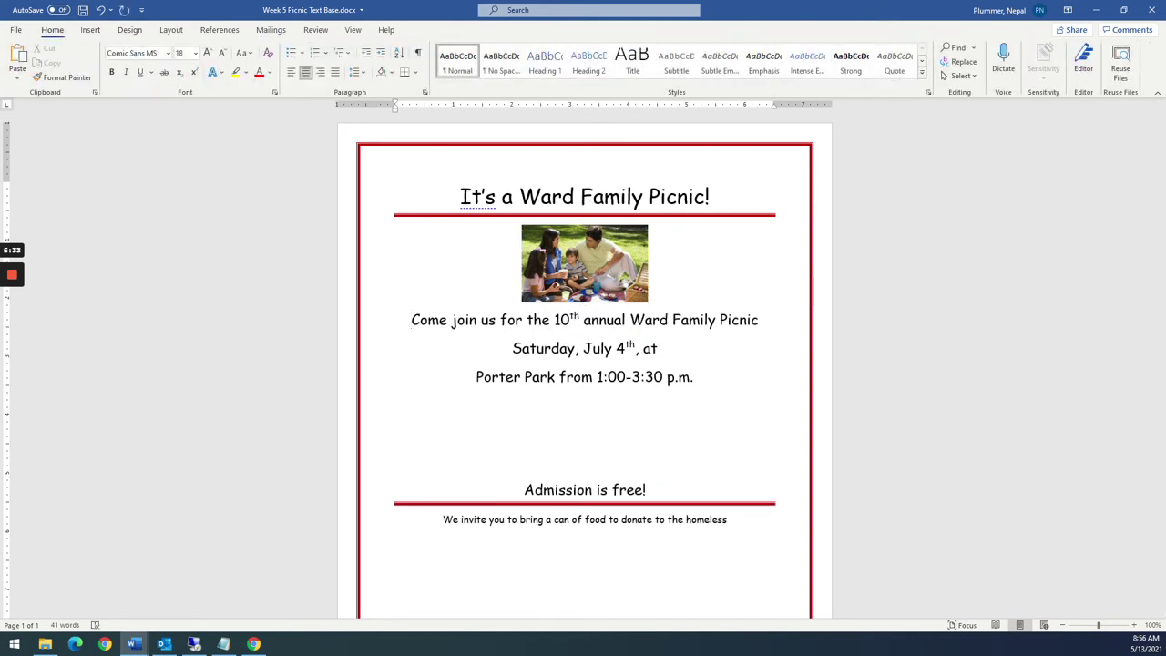
{"action": "key", "text": "Return"}
{"action": "key", "text": "Return"}
{"action": "key", "text": "Return"}
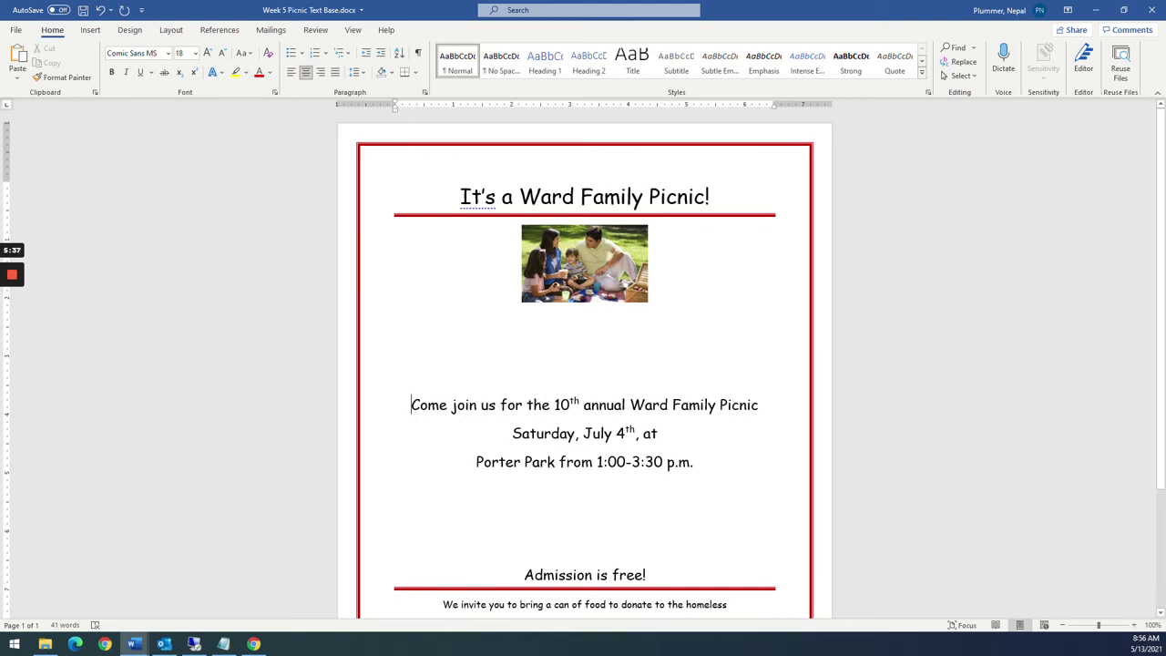
- Drag the picnic photo's corners to enlarge it to nearly full page width
{"action": "left_click", "coordinate": [584, 263]}
{"action": "left_click_drag", "start_coordinate": [521, 303], "coordinate": [411, 369]}
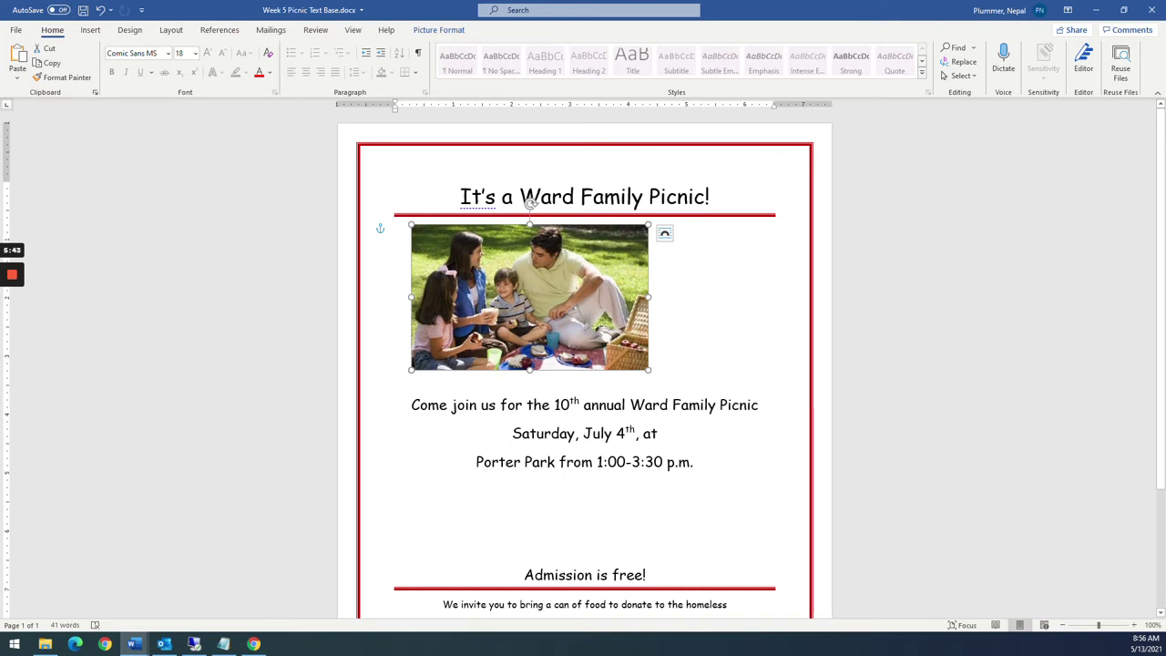
{"action": "left_click_drag", "start_coordinate": [649, 369], "coordinate": [758, 438]}
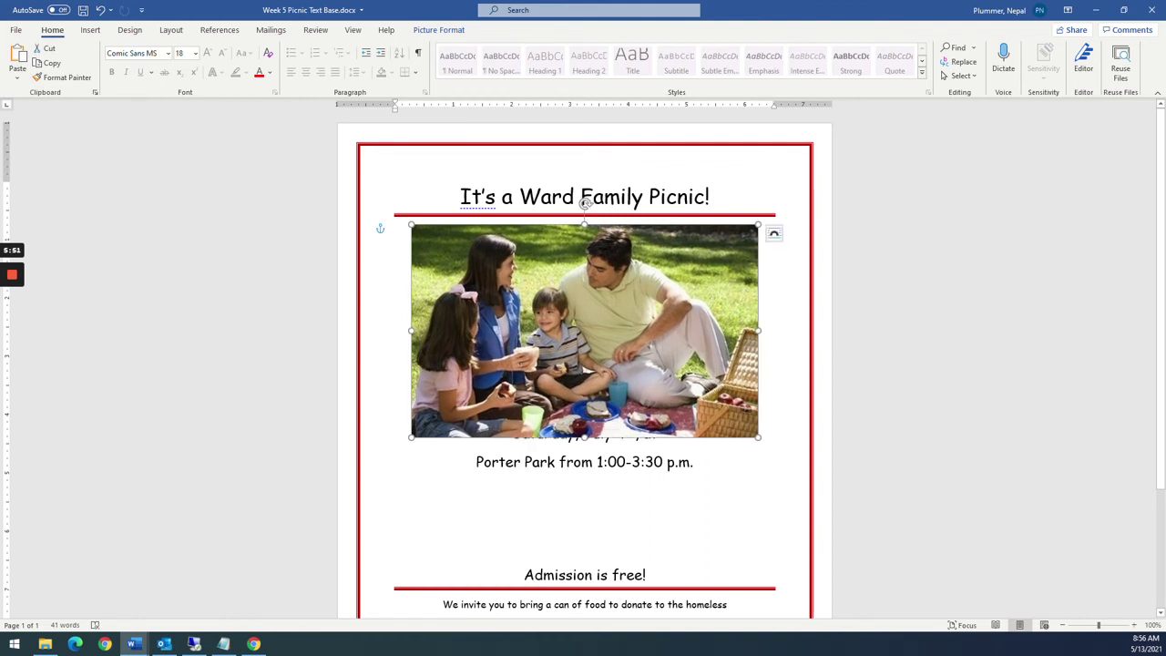
- Deselect the photo and compare the edited flyer with Week 5 Picnic Finished.docx
{"action": "left_click", "coordinate": [585, 317]}
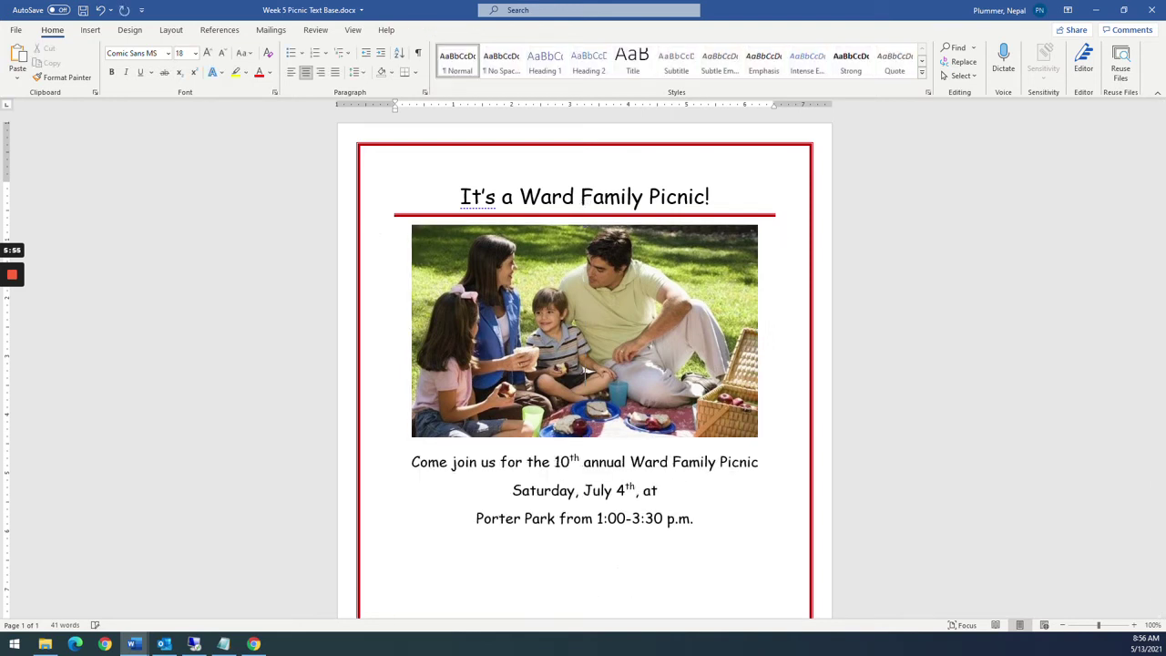
{"action": "scroll", "coordinate": [583, 365], "scroll_direction": "down", "scroll_amount": 3}
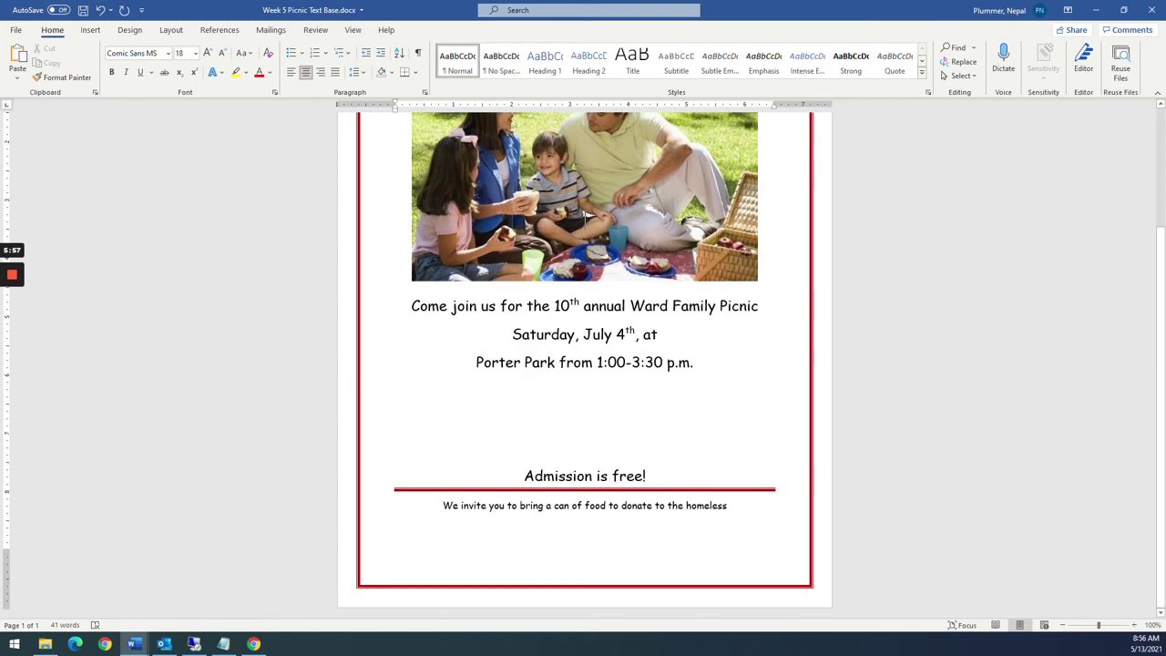
{"action": "scroll", "coordinate": [582, 364], "scroll_direction": "up", "scroll_amount": 1}
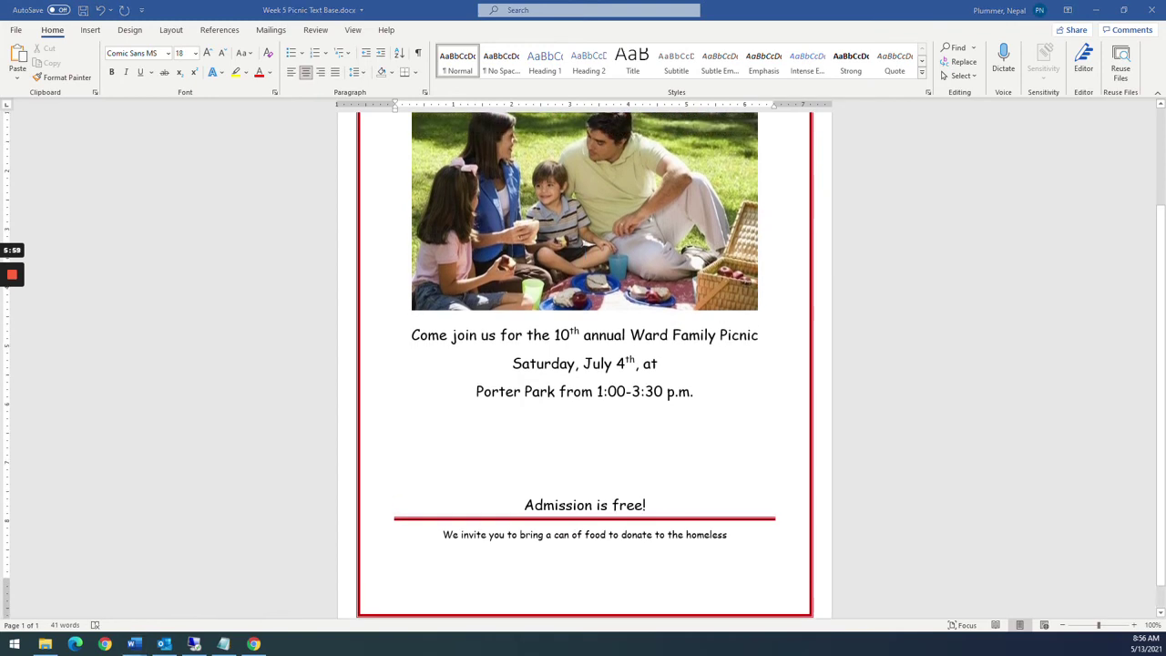
{"action": "key", "text": "alt+Tab"}
{"action": "scroll", "coordinate": [582, 364], "scroll_direction": "down", "scroll_amount": 3}
{"action": "scroll", "coordinate": [582, 364], "scroll_direction": "up", "scroll_amount": 1}
{"action": "scroll", "coordinate": [583, 364], "scroll_direction": "down", "scroll_amount": 1}
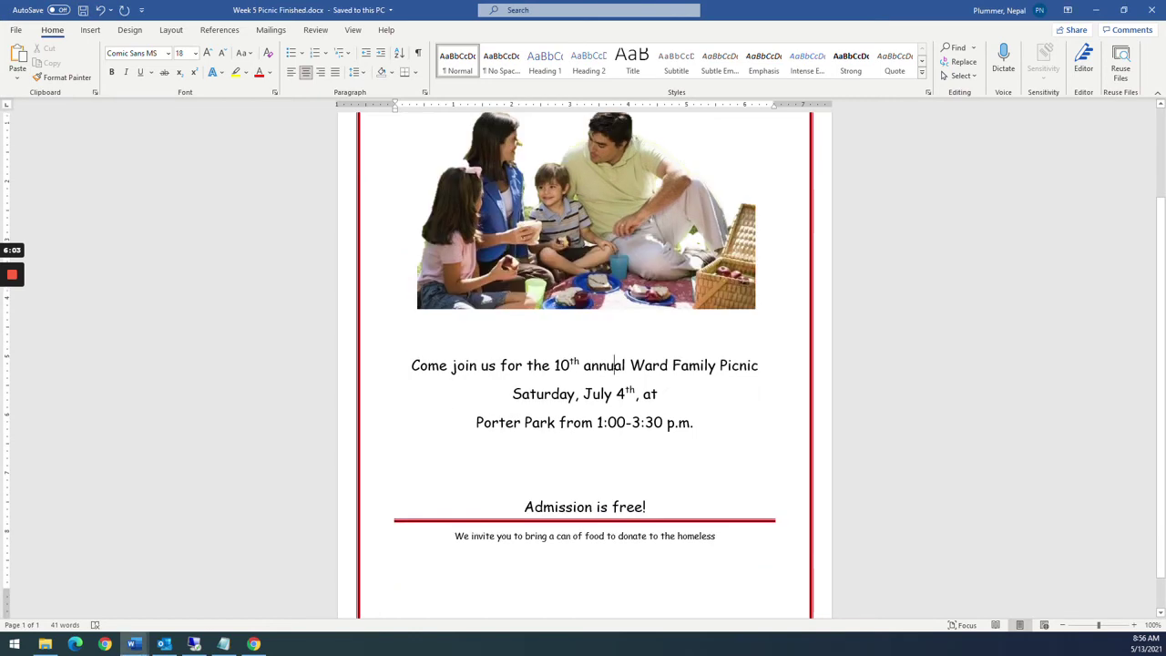
{"action": "scroll", "coordinate": [583, 365], "scroll_direction": "up", "scroll_amount": 3}
{"action": "key", "text": "alt+Tab"}
{"action": "scroll", "coordinate": [582, 364], "scroll_direction": "up", "scroll_amount": 2}
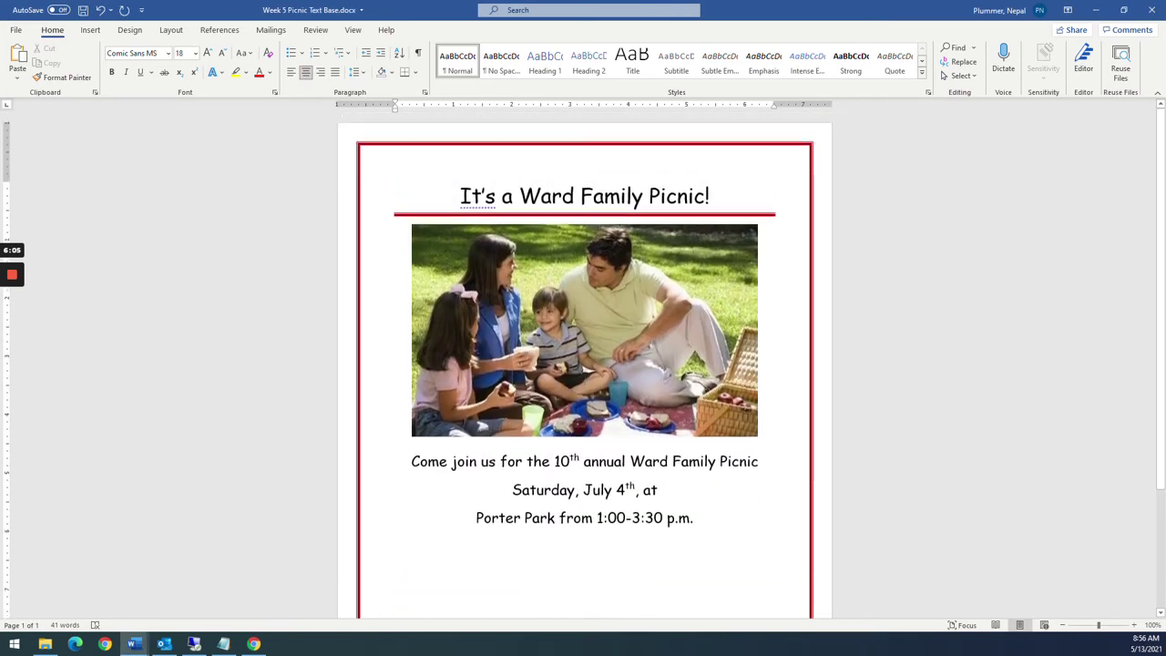
{"action": "key", "text": "alt+Tab"}
{"action": "key", "text": "alt+Tab"}
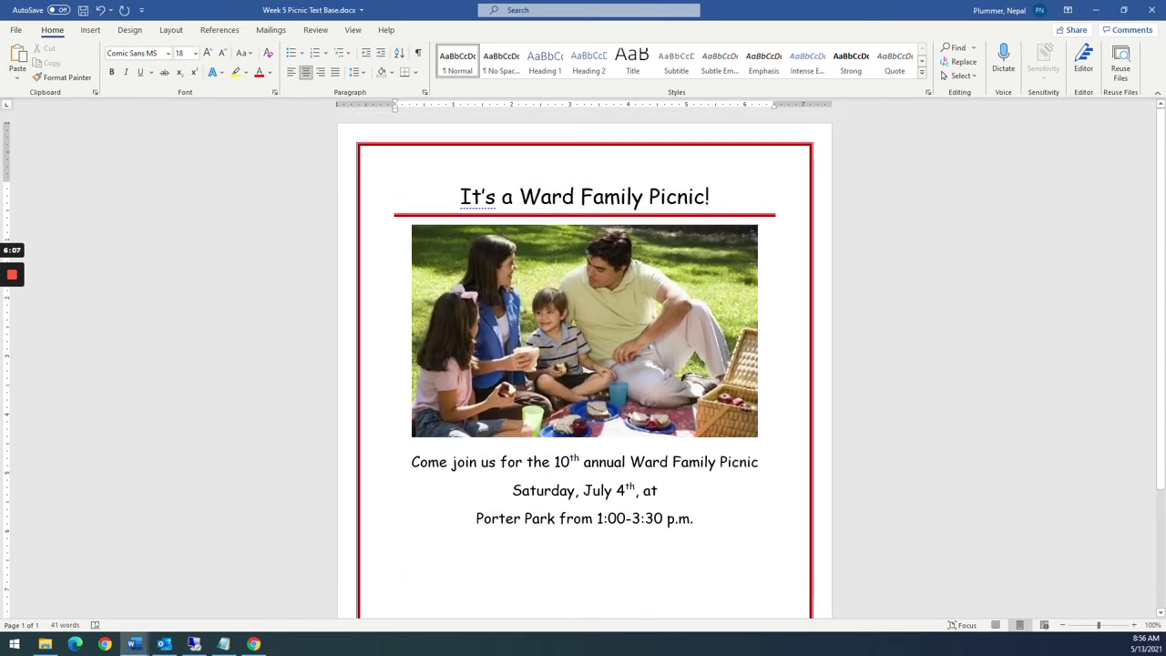
{"action": "key", "text": "alt+Tab"}
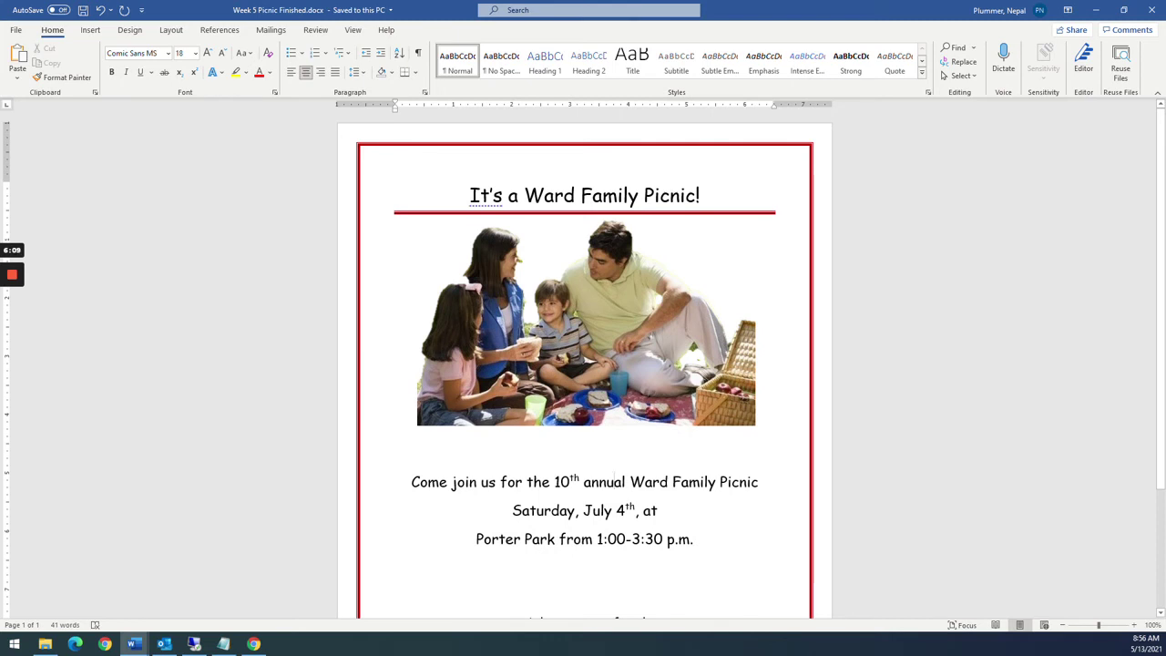